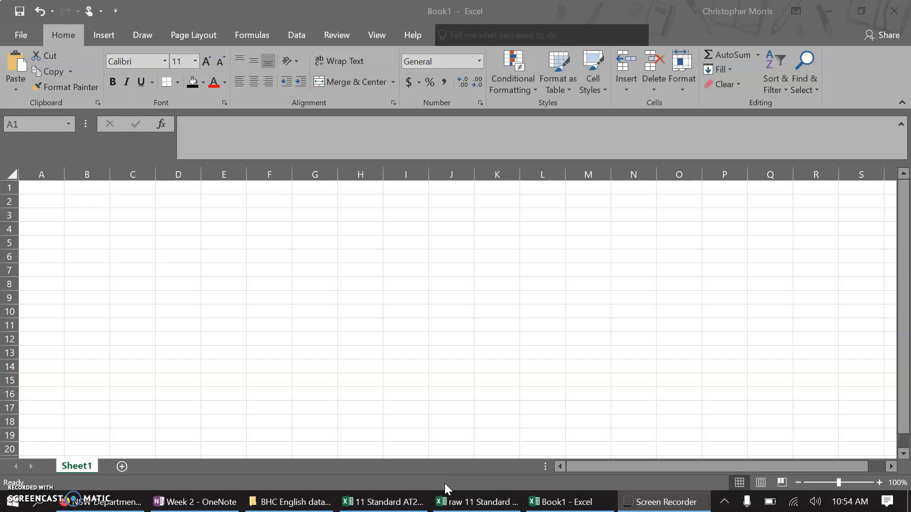
Step: Switch to the raw 11 Standard AT2 marks workbook and delete the Surname and First Name columns from the Comparing AT1 and AT2 sheet
{"action": "left_click", "coordinate": [482, 503]}
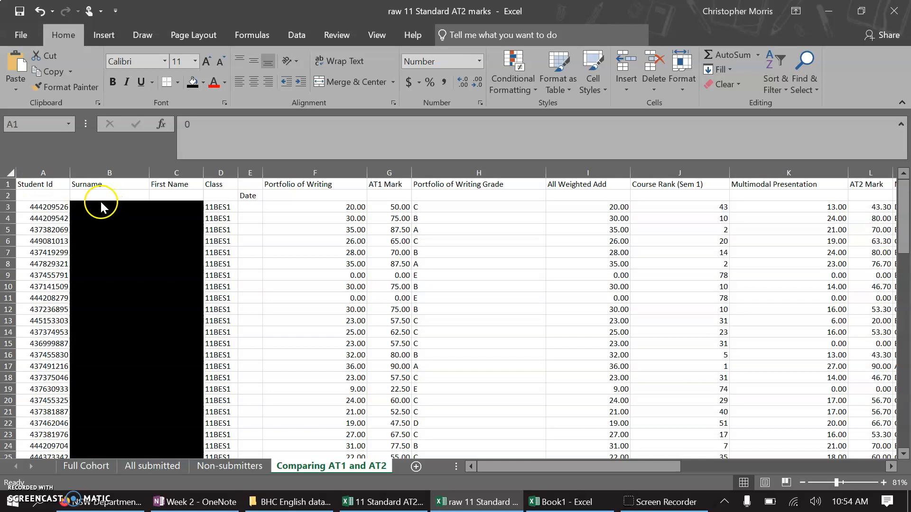
{"action": "left_click", "coordinate": [100, 207]}
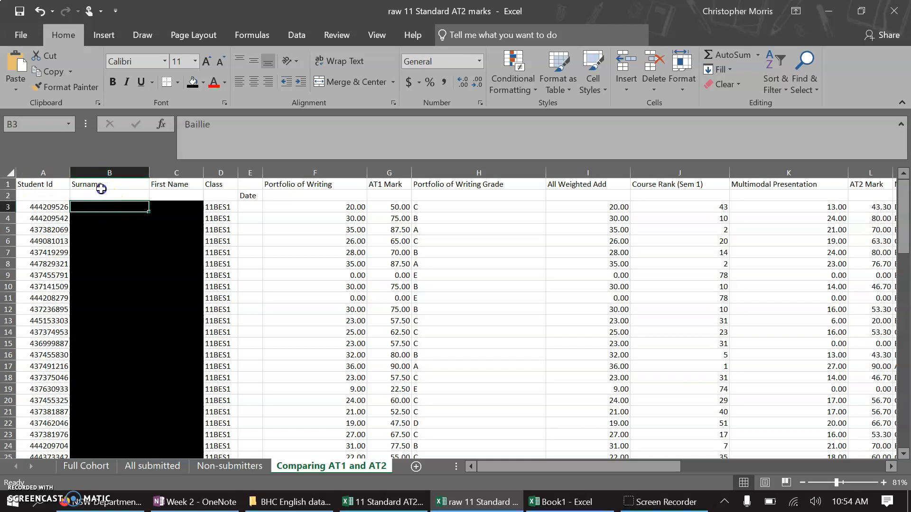
{"action": "left_click_drag", "start_coordinate": [119, 173], "coordinate": [171, 184]}
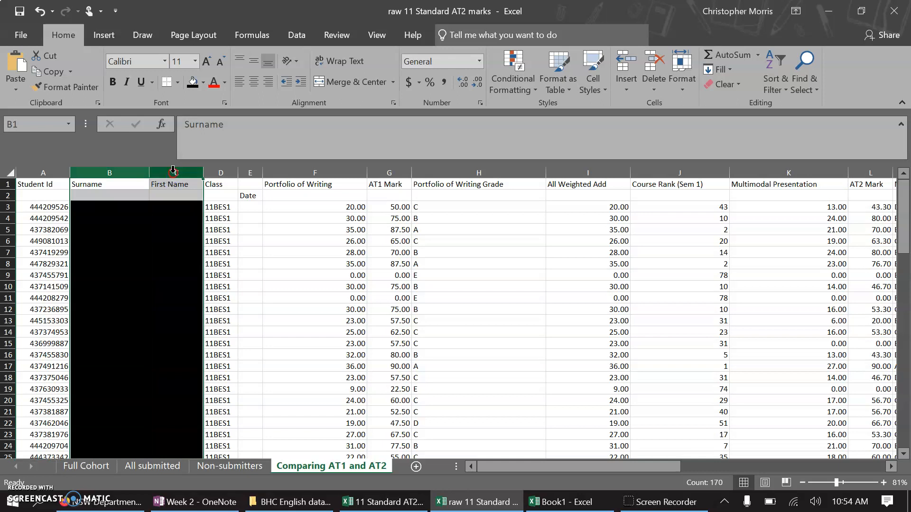
{"action": "right_click", "coordinate": [174, 173]}
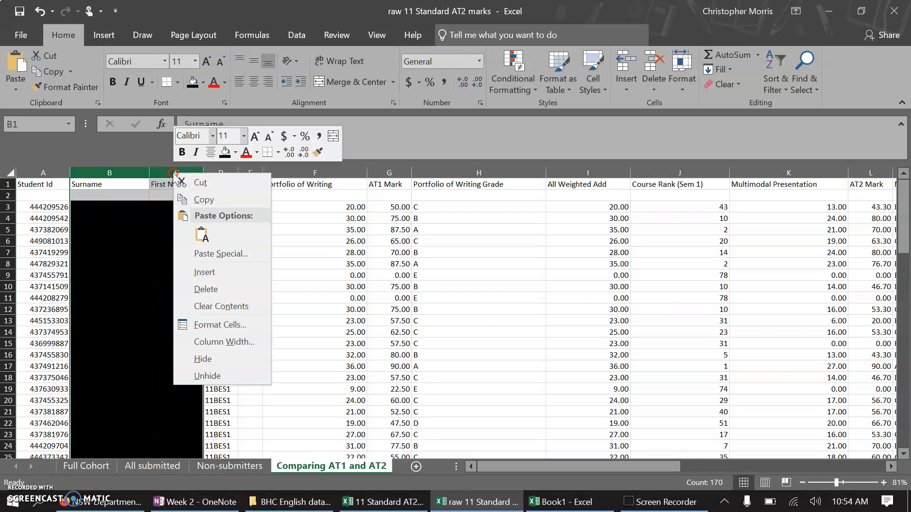
{"action": "left_click", "coordinate": [211, 289]}
{"action": "left_click", "coordinate": [212, 288]}
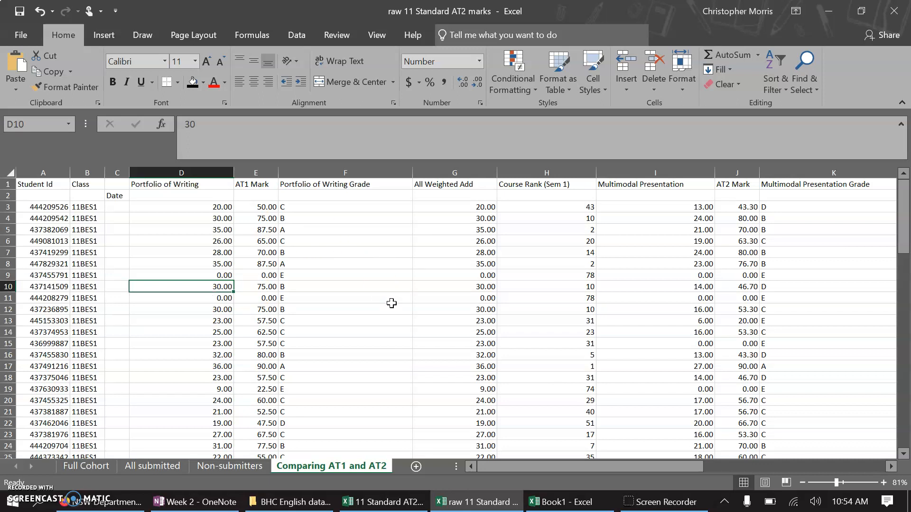
Step: Change the font colour of all data on the Comparing AT1 and AT2 sheet to light grey
{"action": "scroll", "coordinate": [392, 304], "scroll_direction": "right", "scroll_amount": 2}
{"action": "scroll", "coordinate": [391, 304], "scroll_direction": "left", "scroll_amount": 2}
{"action": "scroll", "coordinate": [391, 303], "scroll_direction": "down", "scroll_amount": 5}
{"action": "scroll", "coordinate": [391, 303], "scroll_direction": "down", "scroll_amount": 10}
{"action": "scroll", "coordinate": [392, 304], "scroll_direction": "up", "scroll_amount": 15}
{"action": "key", "text": "ctrl+a"}
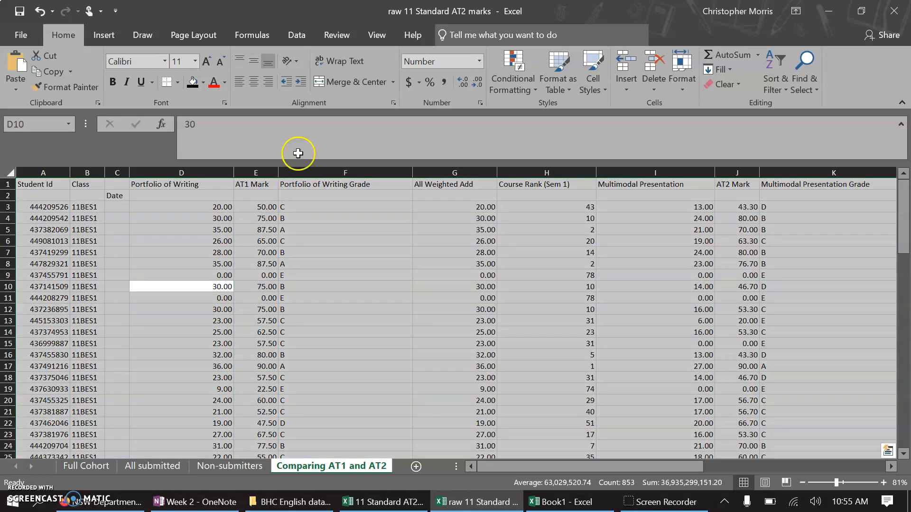
{"action": "left_click", "coordinate": [224, 82]}
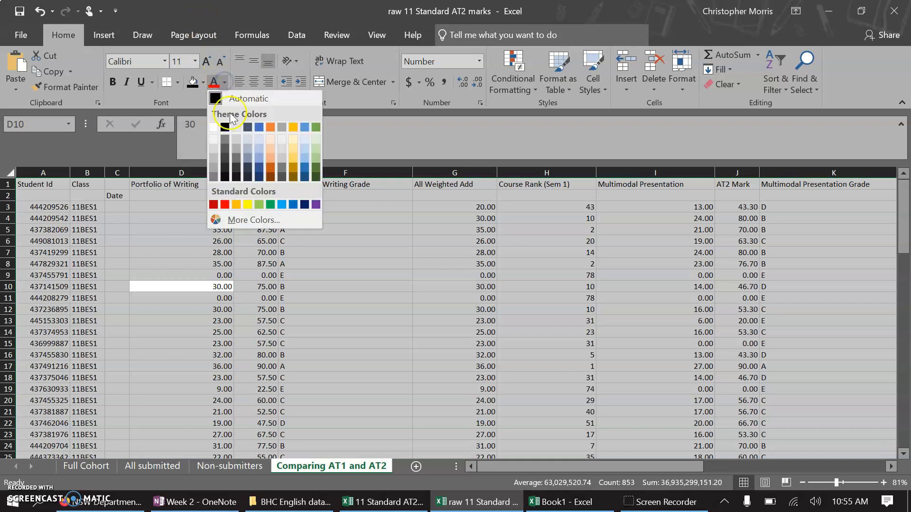
{"action": "left_click", "coordinate": [238, 148]}
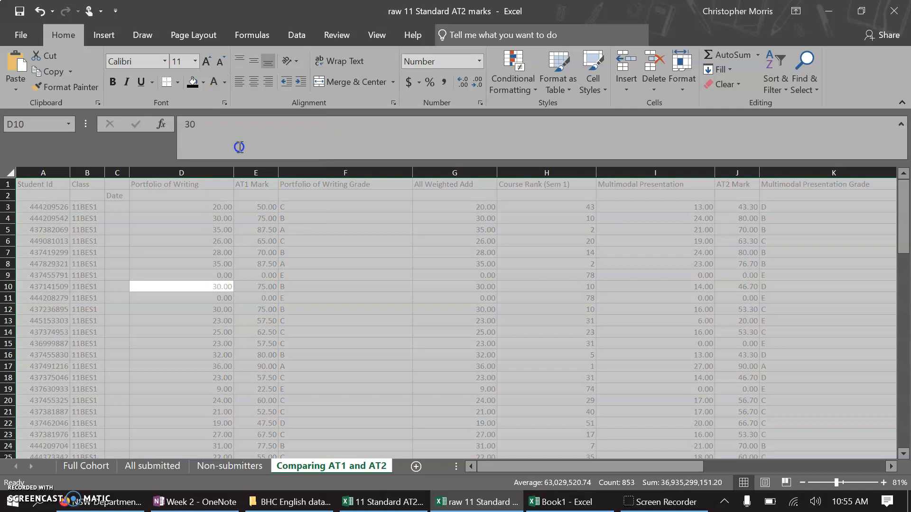
{"action": "left_click", "coordinate": [255, 241]}
Step: Delete the four columns from Portfolio of Writing Grade through Multimodal Presentation
{"action": "mouse_move", "coordinate": [396, 503]}
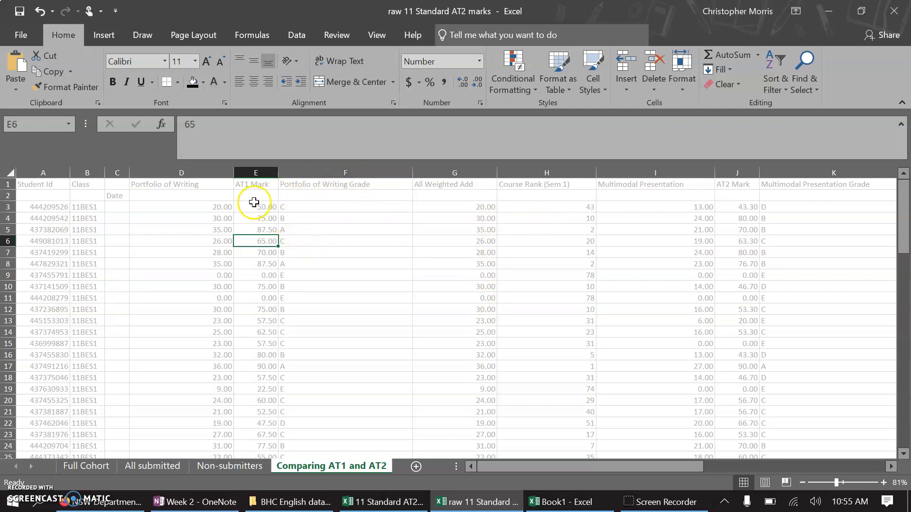
{"action": "left_click", "coordinate": [255, 185]}
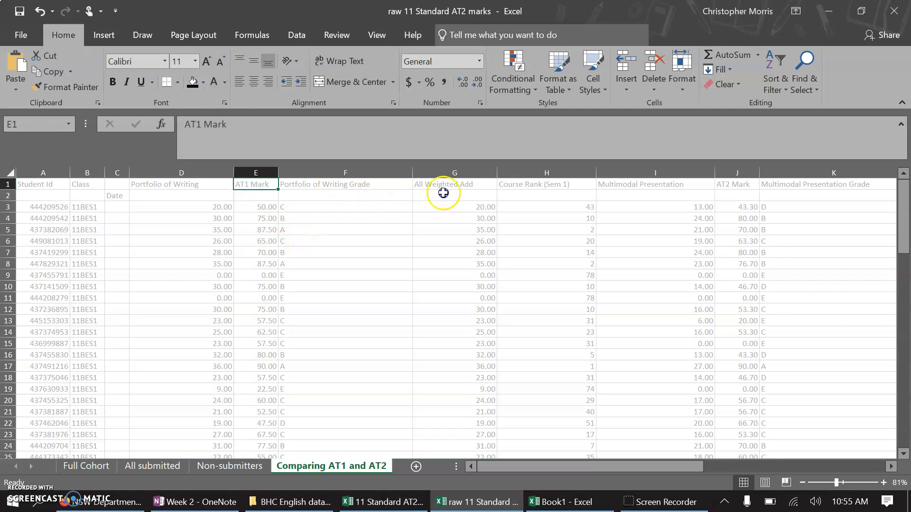
{"action": "left_click", "coordinate": [360, 169]}
{"action": "left_click_drag", "start_coordinate": [360, 169], "coordinate": [624, 166]}
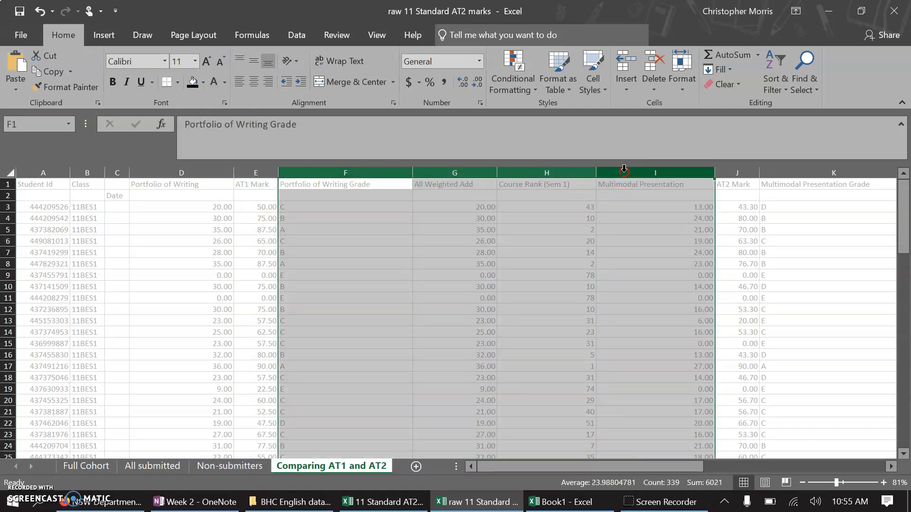
{"action": "right_click", "coordinate": [624, 167]}
{"action": "left_click", "coordinate": [654, 288]}
{"action": "left_click", "coordinate": [654, 288]}
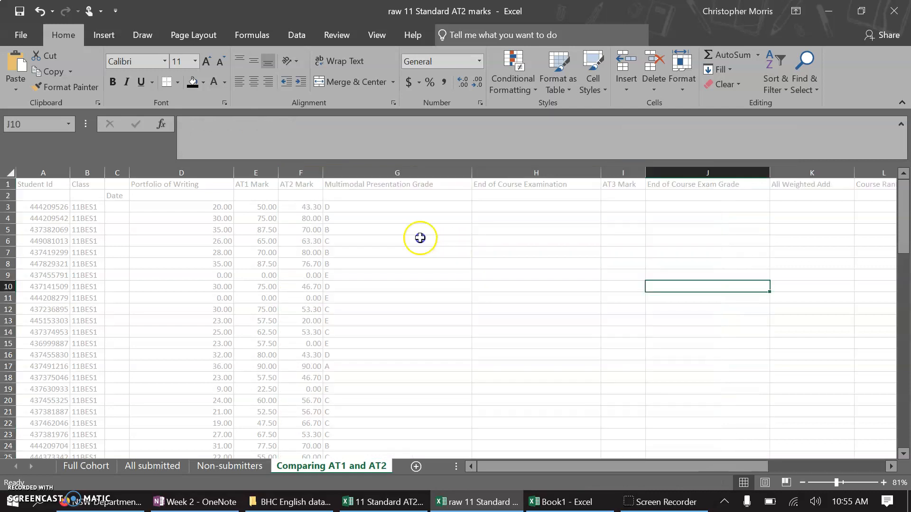
Step: Delete the Multimodal Presentation Grade and End of Course Examination columns
{"action": "left_click_drag", "start_coordinate": [372, 175], "coordinate": [563, 188]}
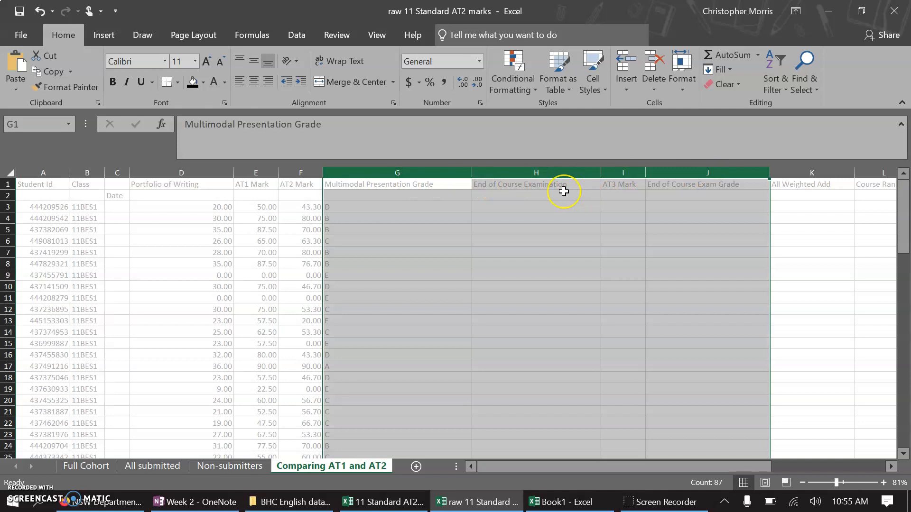
{"action": "right_click", "coordinate": [538, 174]}
{"action": "left_click", "coordinate": [583, 290]}
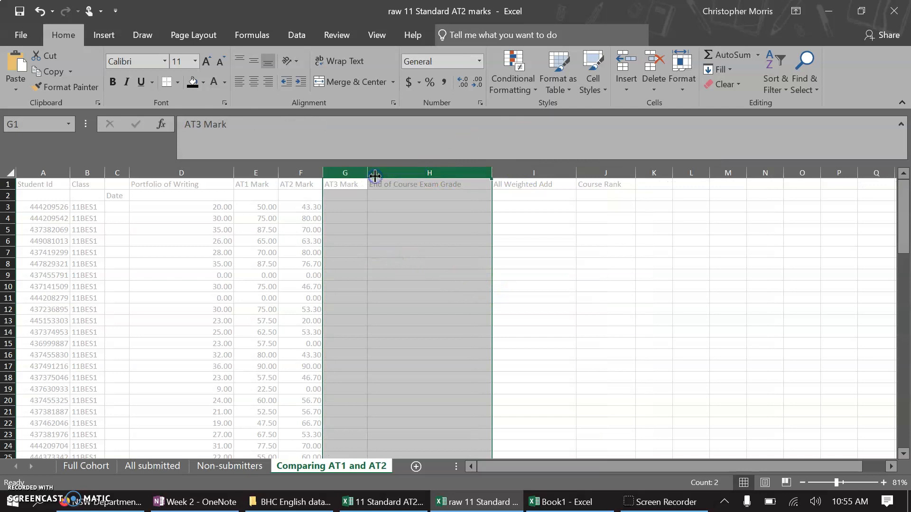
{"action": "left_click", "coordinate": [461, 207]}
Step: Delete the End of Course Exam Grade, All Weighted Add and Course Rank columns
{"action": "left_click_drag", "start_coordinate": [421, 168], "coordinate": [599, 163]}
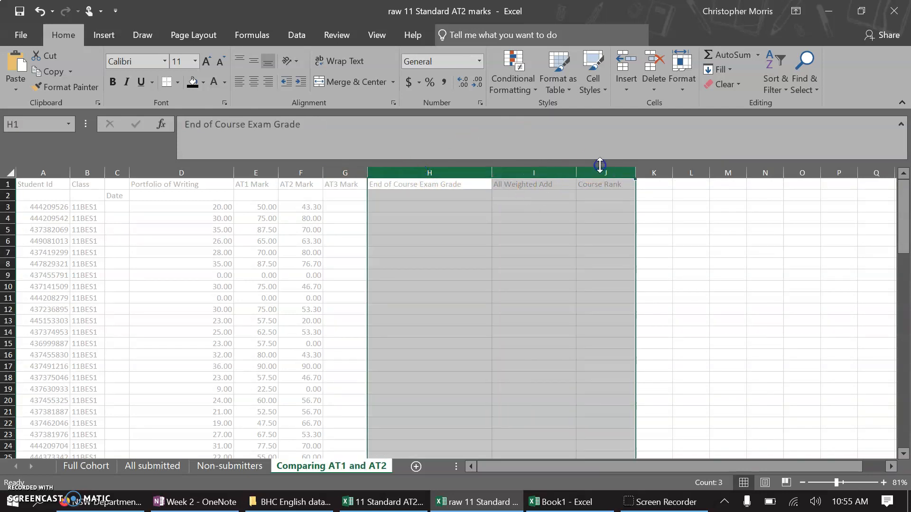
{"action": "right_click", "coordinate": [474, 165]}
{"action": "left_click", "coordinate": [525, 285]}
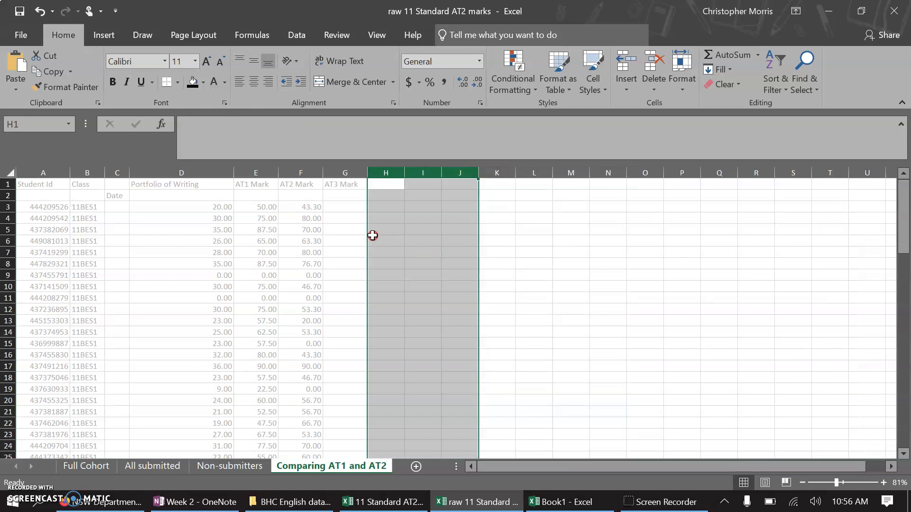
{"action": "left_click", "coordinate": [412, 275]}
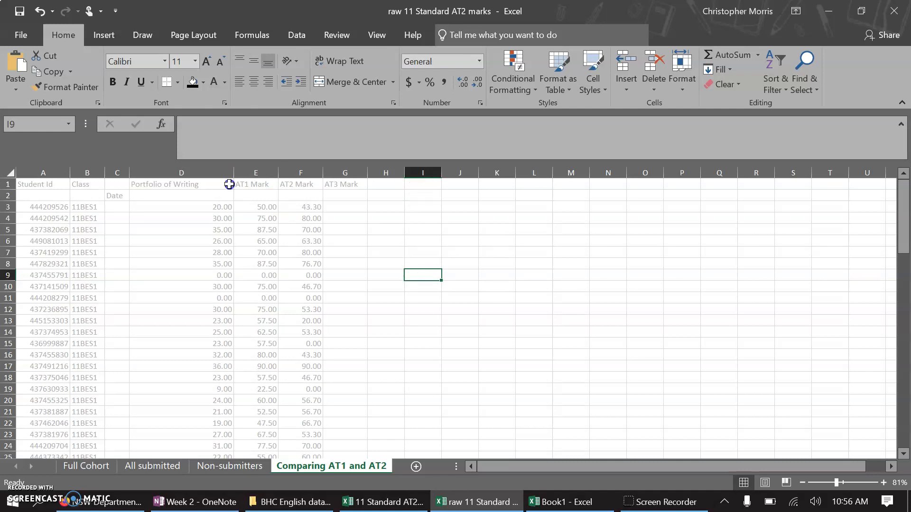
Step: Delete the Portfolio of Writing column so the Date column is directly followed by AT1 Mark
{"action": "left_click", "coordinate": [208, 173]}
{"action": "right_click", "coordinate": [207, 174]}
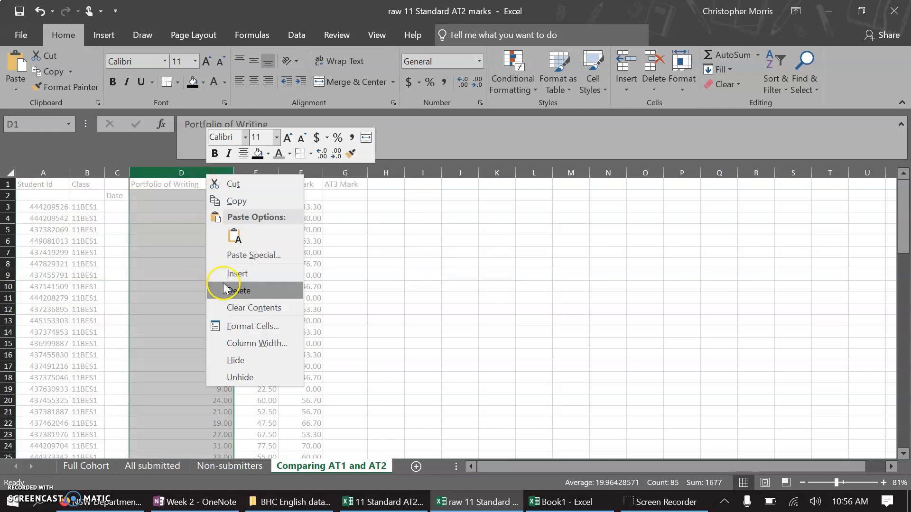
{"action": "left_click", "coordinate": [278, 291]}
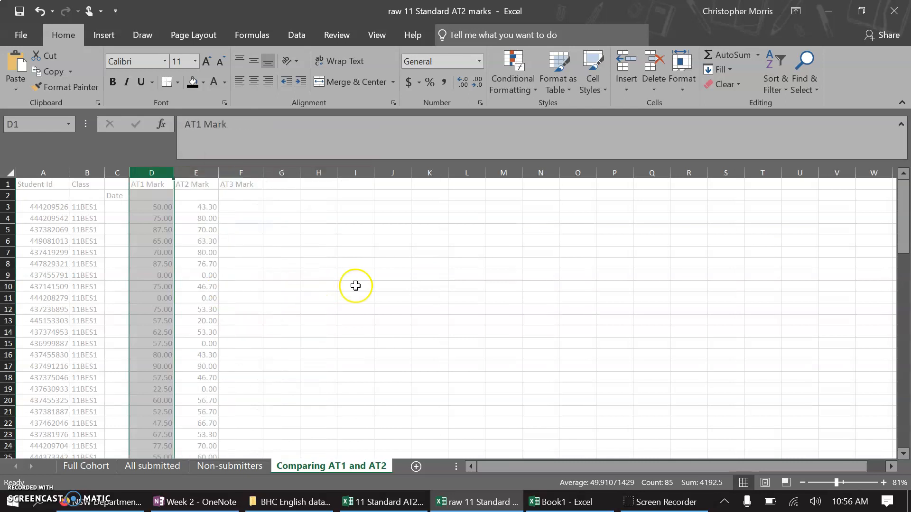
{"action": "left_click", "coordinate": [190, 185]}
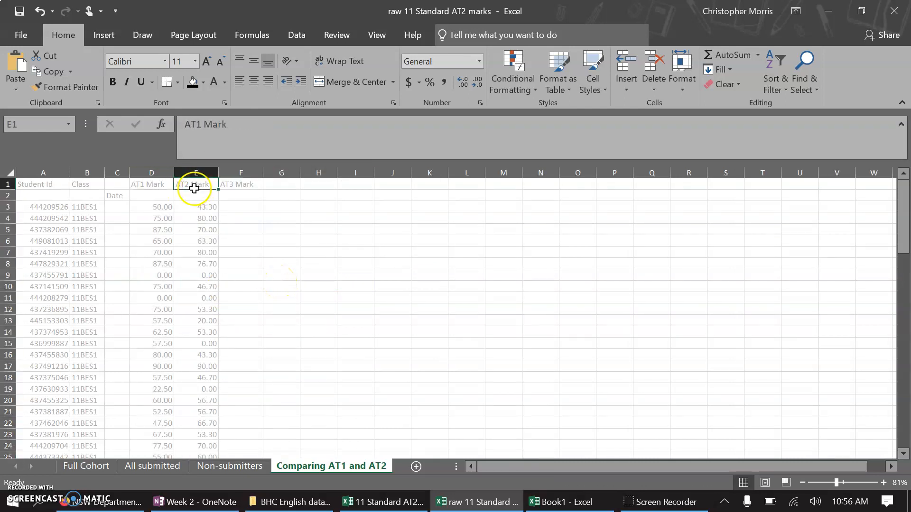
Step: Fill the AT1 Mark cells from the heading down to row 86 with the lightest orange theme colour
{"action": "left_click", "coordinate": [157, 183]}
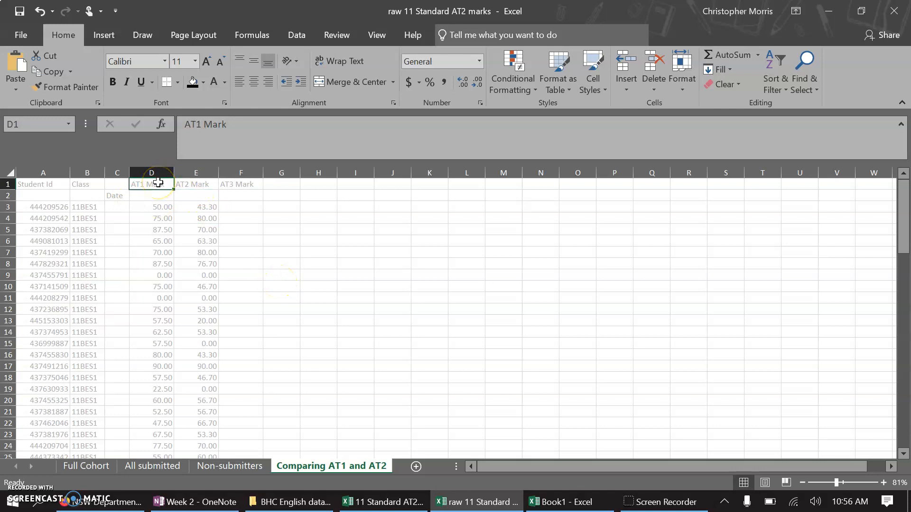
{"action": "left_click_drag", "start_coordinate": [157, 183], "coordinate": [167, 440]}
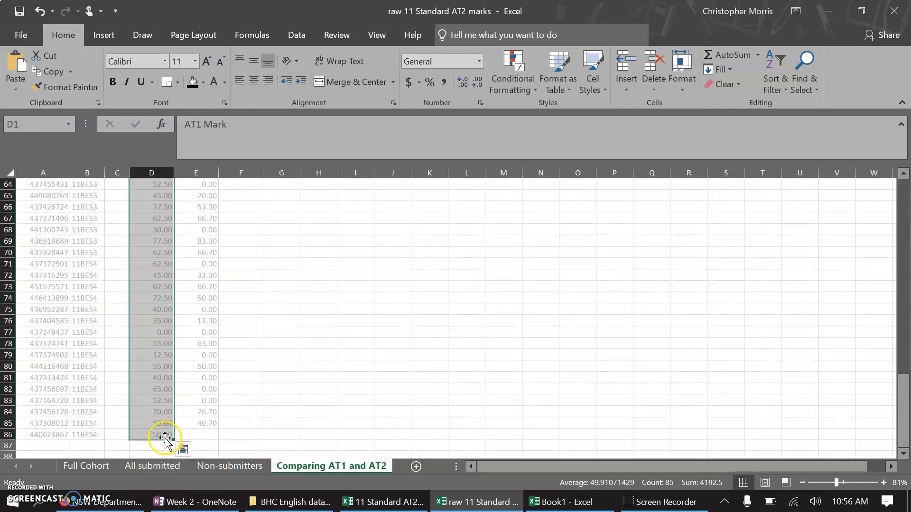
{"action": "left_click", "coordinate": [204, 86]}
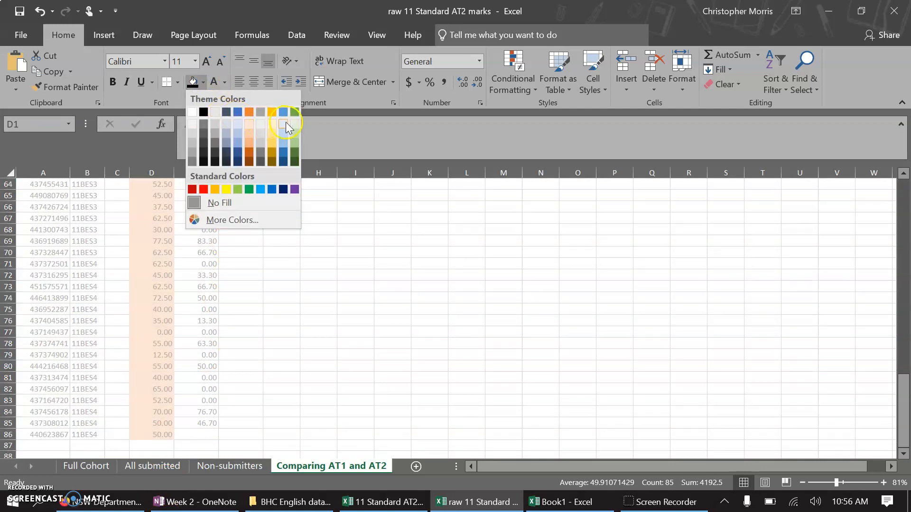
{"action": "left_click", "coordinate": [249, 128]}
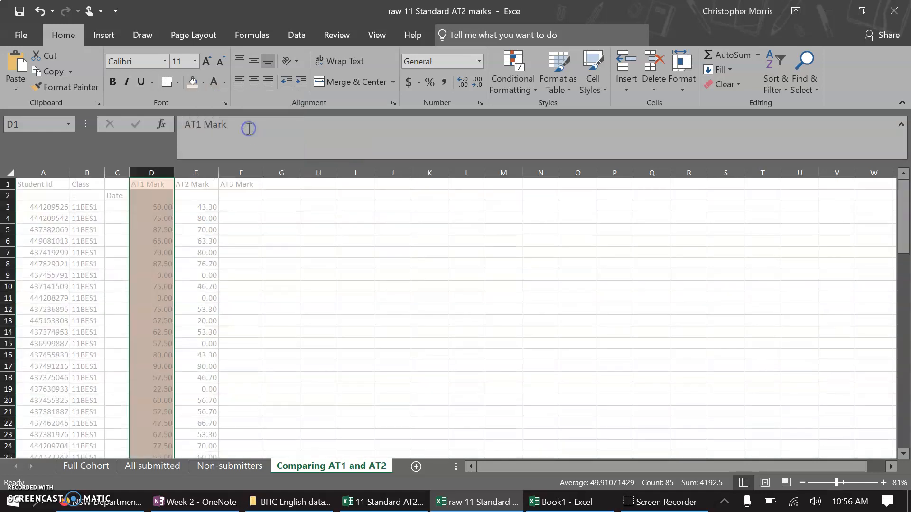
{"action": "left_click", "coordinate": [222, 216]}
Step: Fill the AT2 Mark cells from the heading down to row 86 with the lightest gold theme colour
{"action": "left_click", "coordinate": [203, 184]}
{"action": "left_click_drag", "start_coordinate": [203, 183], "coordinate": [209, 413]}
{"action": "left_click", "coordinate": [204, 84]}
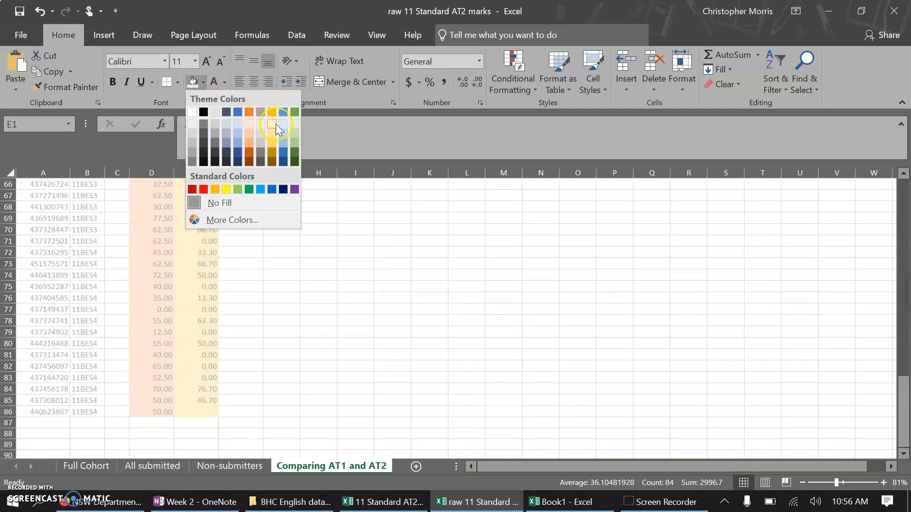
{"action": "left_click", "coordinate": [277, 126]}
{"action": "scroll", "coordinate": [266, 245], "scroll_direction": "up", "scroll_amount": 20}
{"action": "left_click", "coordinate": [265, 250]}
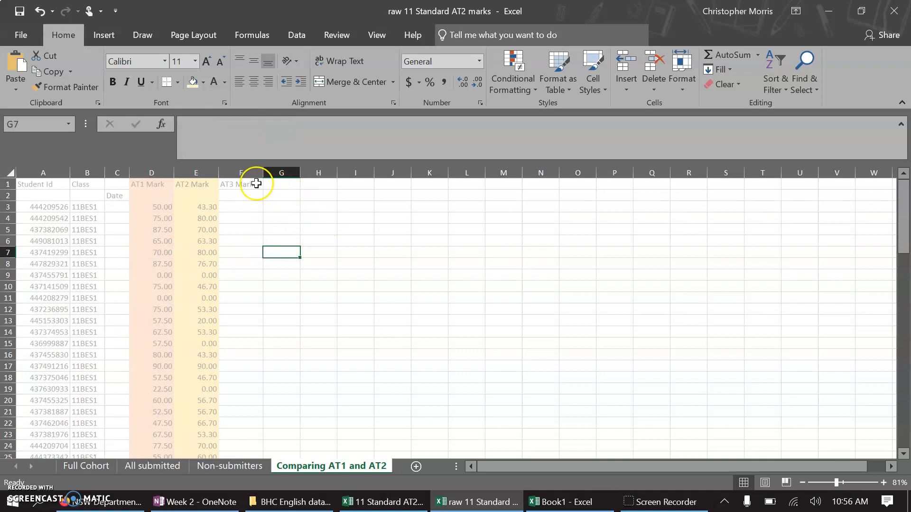
Step: Set the font colour of the whole data table back to Automatic
{"action": "left_click", "coordinate": [255, 256]}
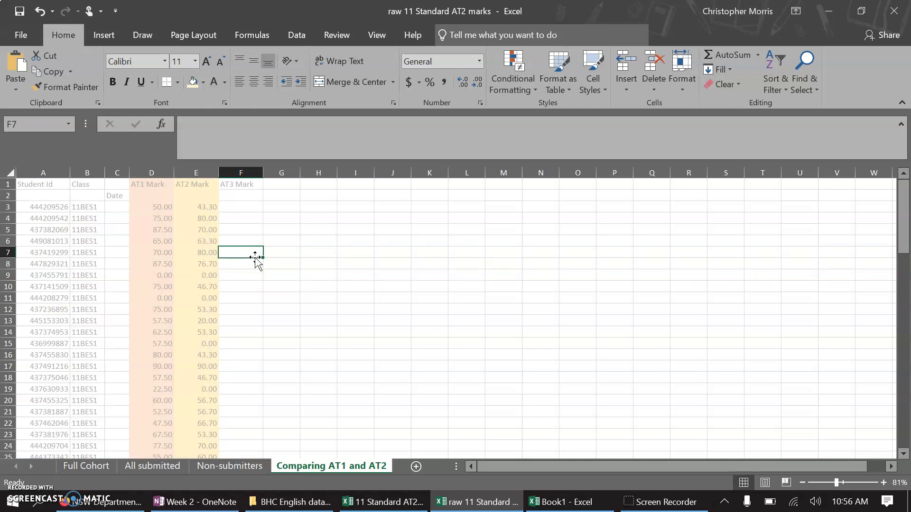
{"action": "left_click", "coordinate": [248, 218]}
{"action": "key", "text": "ctrl+a"}
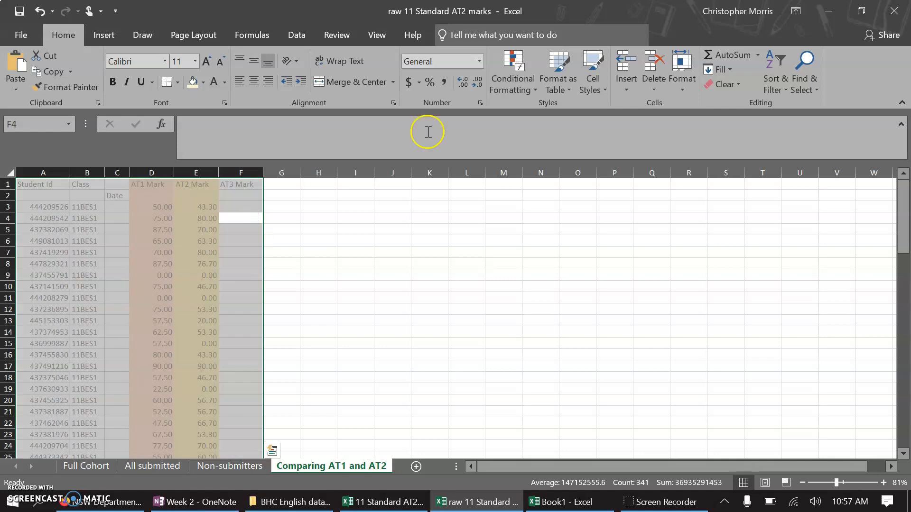
{"action": "left_click", "coordinate": [225, 83]}
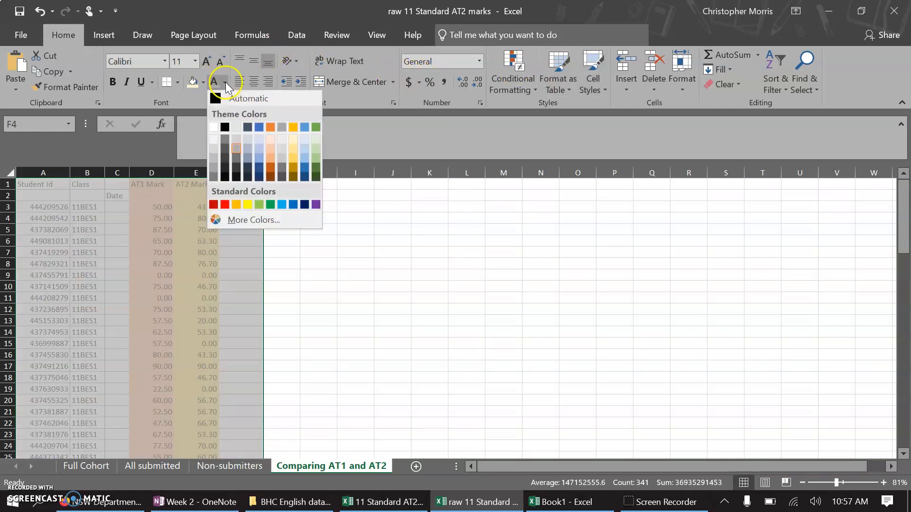
{"action": "left_click", "coordinate": [230, 95]}
{"action": "left_click", "coordinate": [235, 254]}
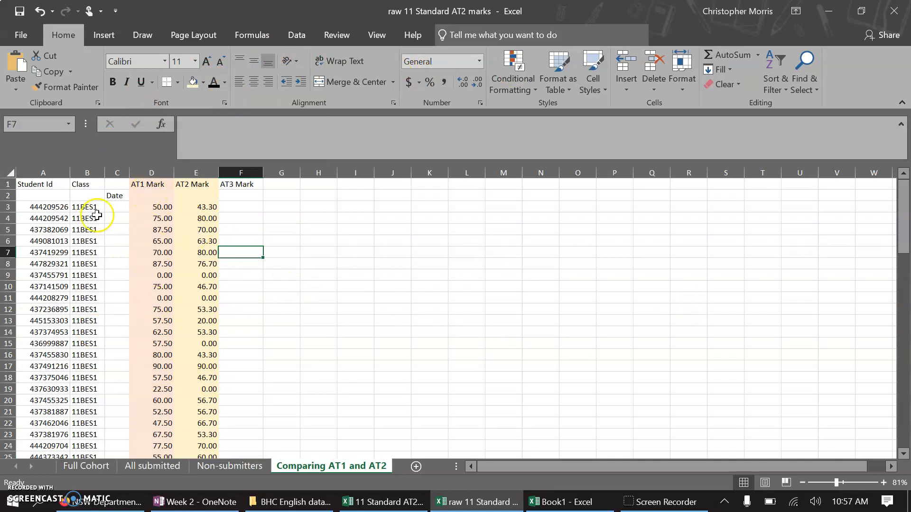
{"action": "left_click", "coordinate": [84, 171]}
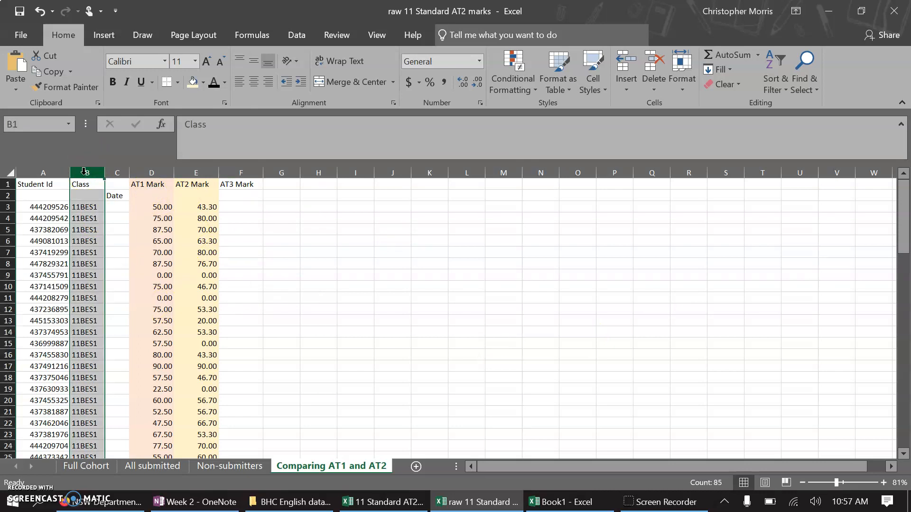
{"action": "right_click", "coordinate": [84, 172]}
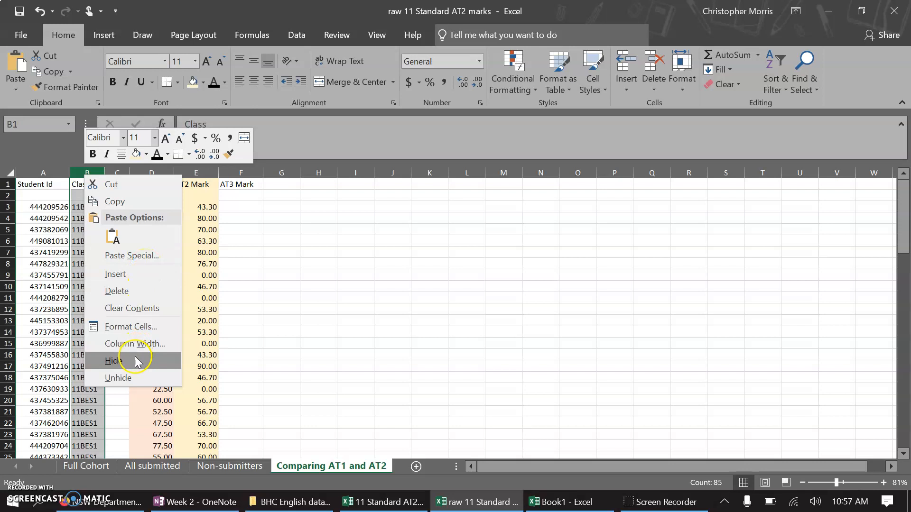
{"action": "key", "text": "Escape"}
{"action": "left_click", "coordinate": [117, 196]}
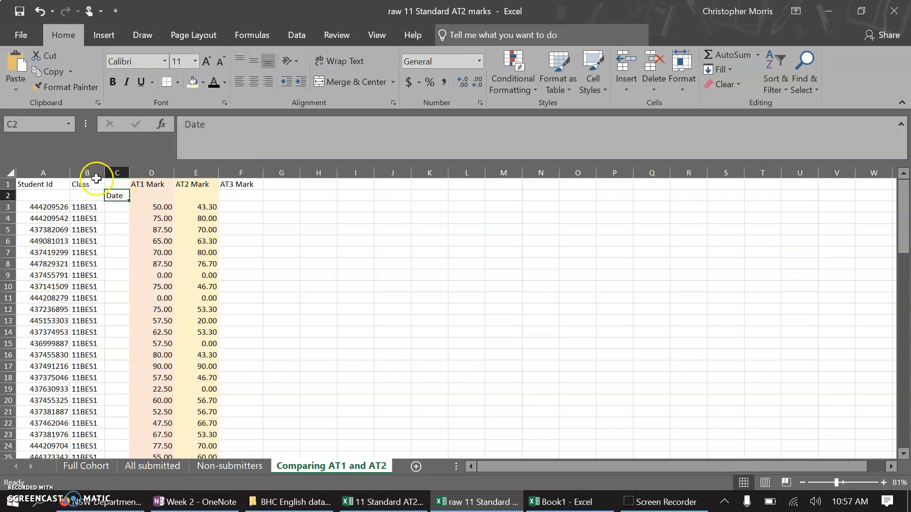
Step: Hide the Class column
{"action": "left_click", "coordinate": [93, 171]}
{"action": "right_click", "coordinate": [94, 171]}
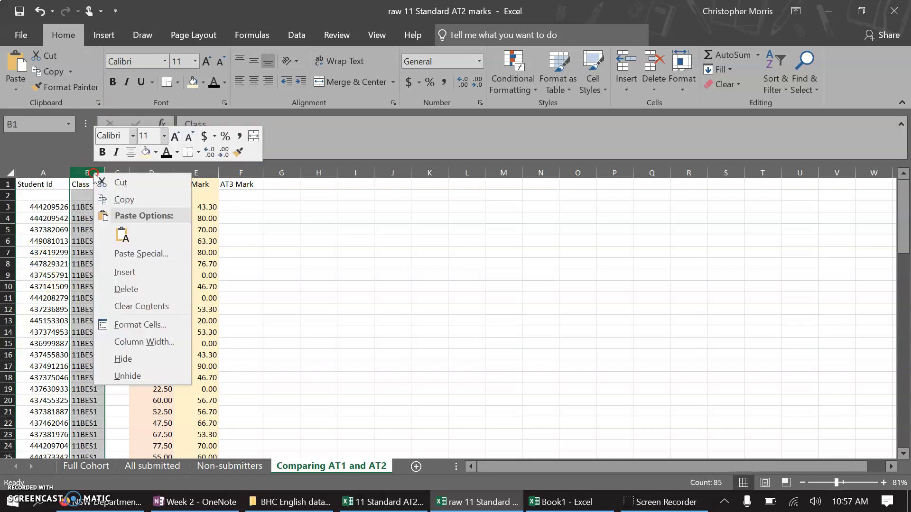
{"action": "left_click", "coordinate": [142, 360]}
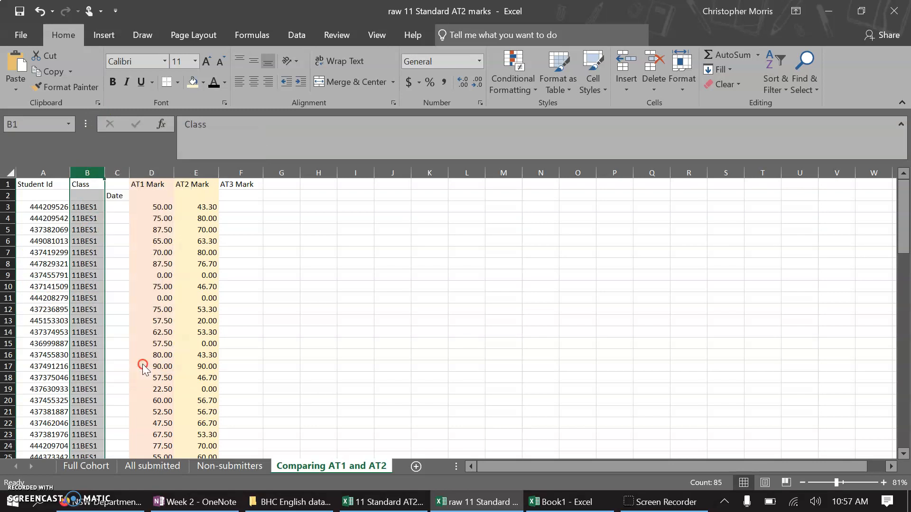
Step: Unhide the Class column between the Student Id and Date columns
{"action": "left_click", "coordinate": [220, 226]}
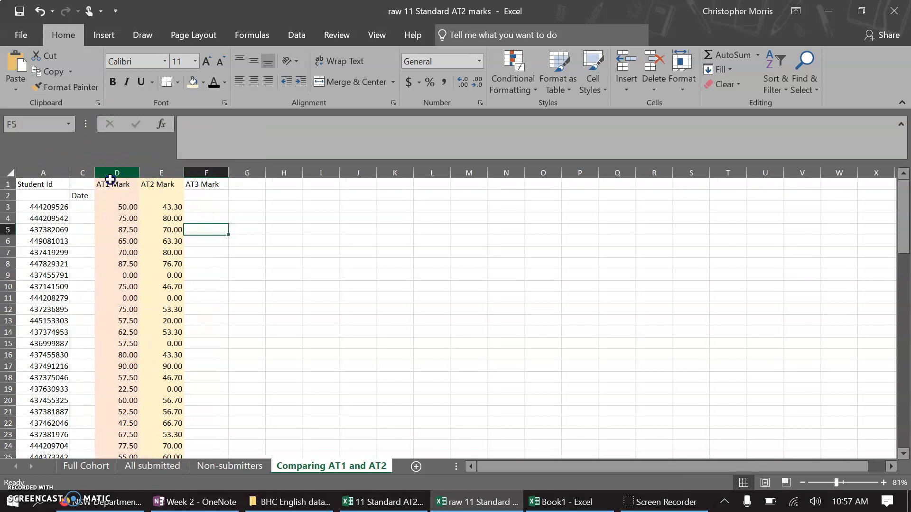
{"action": "right_click", "coordinate": [68, 172]}
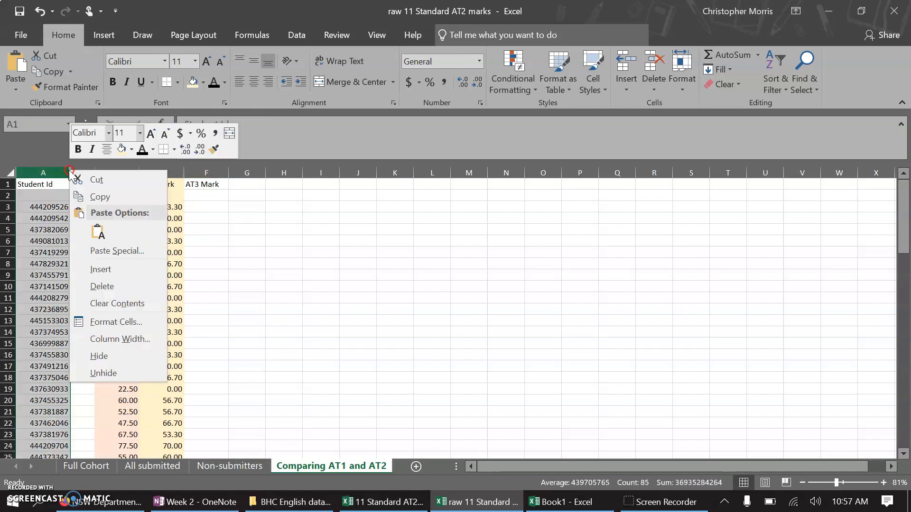
{"action": "left_click", "coordinate": [103, 372]}
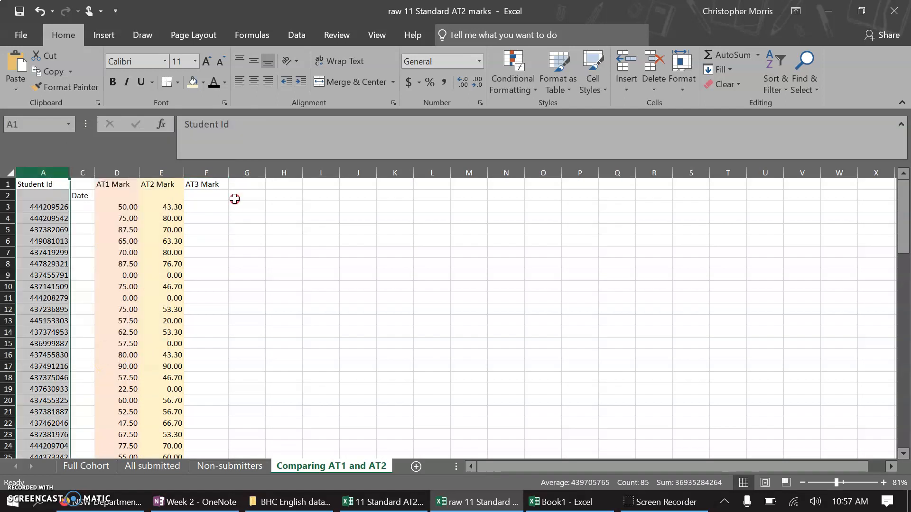
{"action": "right_click", "coordinate": [61, 165]}
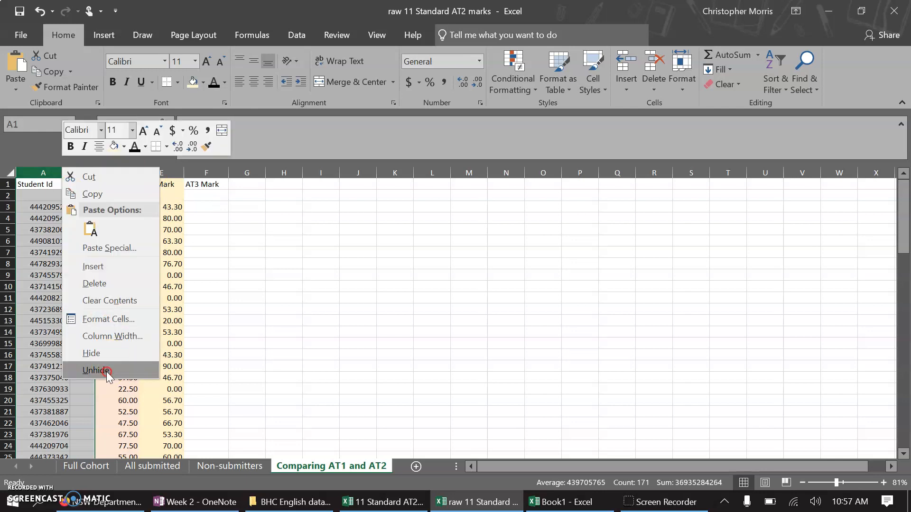
{"action": "left_click", "coordinate": [105, 369]}
{"action": "left_click", "coordinate": [98, 217]}
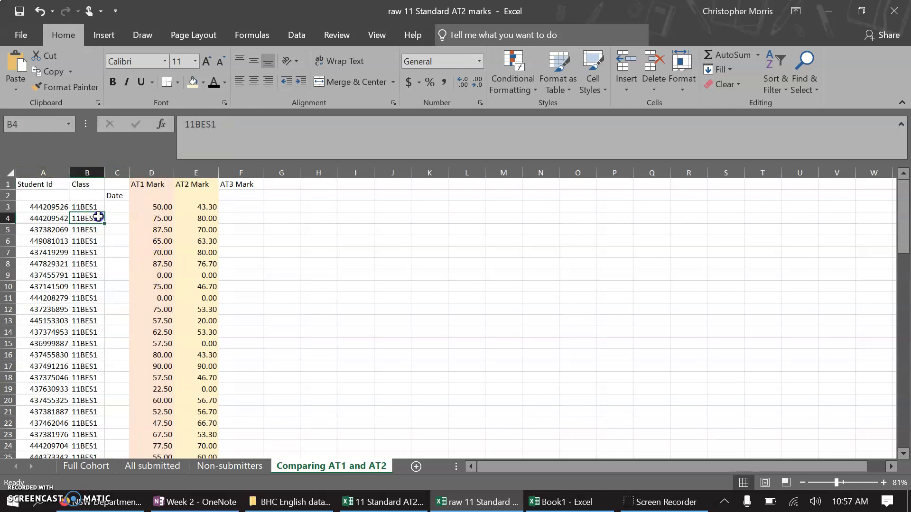
{"action": "scroll", "coordinate": [98, 217], "scroll_direction": "down", "scroll_amount": 14}
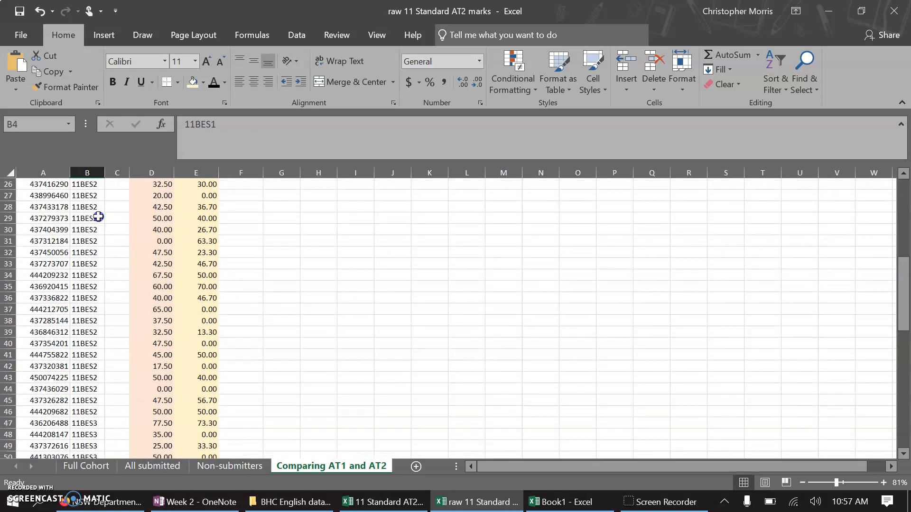
{"action": "scroll", "coordinate": [98, 217], "scroll_direction": "up", "scroll_amount": 14}
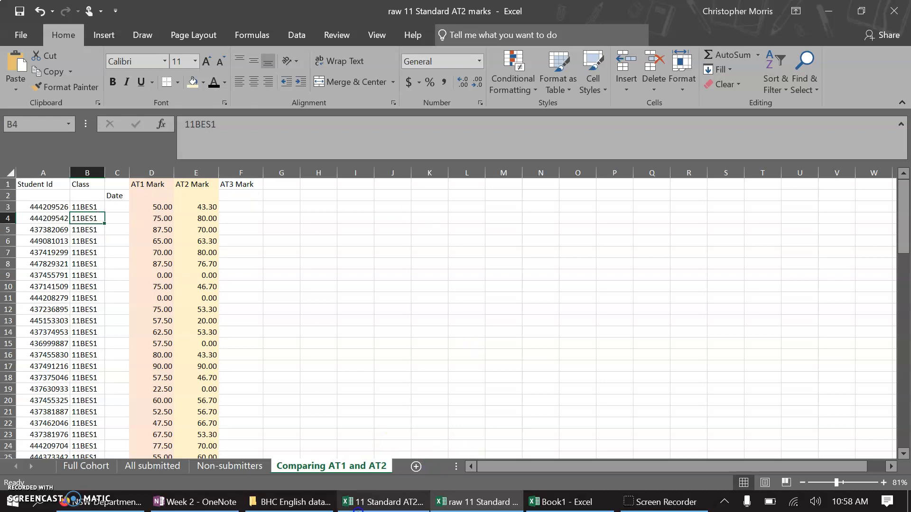
Step: Switch to the 11 Standard AT2 Final Marks Master copy - 2021 workbook and examine the Full Cohort sheet's class colours, DP scores and marks
{"action": "left_click", "coordinate": [385, 502]}
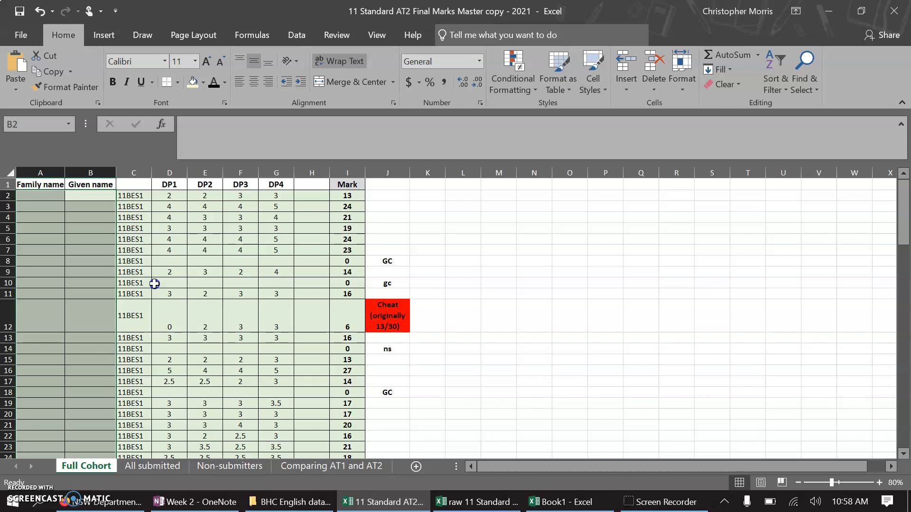
{"action": "left_click", "coordinate": [216, 261]}
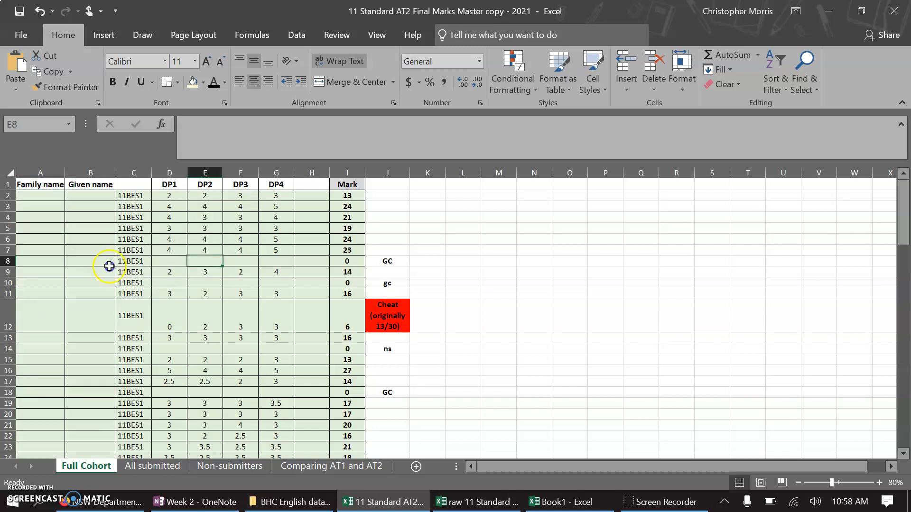
{"action": "scroll", "coordinate": [88, 202], "scroll_direction": "down", "scroll_amount": 4}
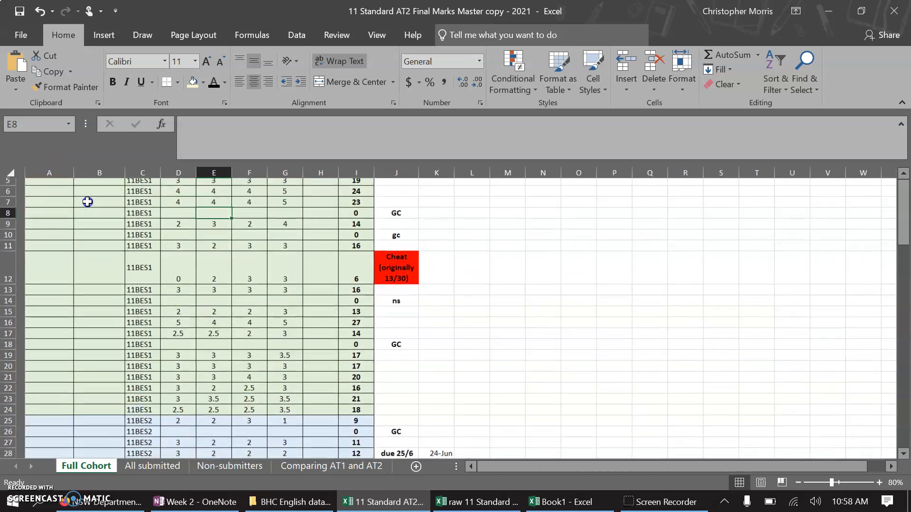
{"action": "scroll", "coordinate": [88, 202], "scroll_direction": "down", "scroll_amount": 3}
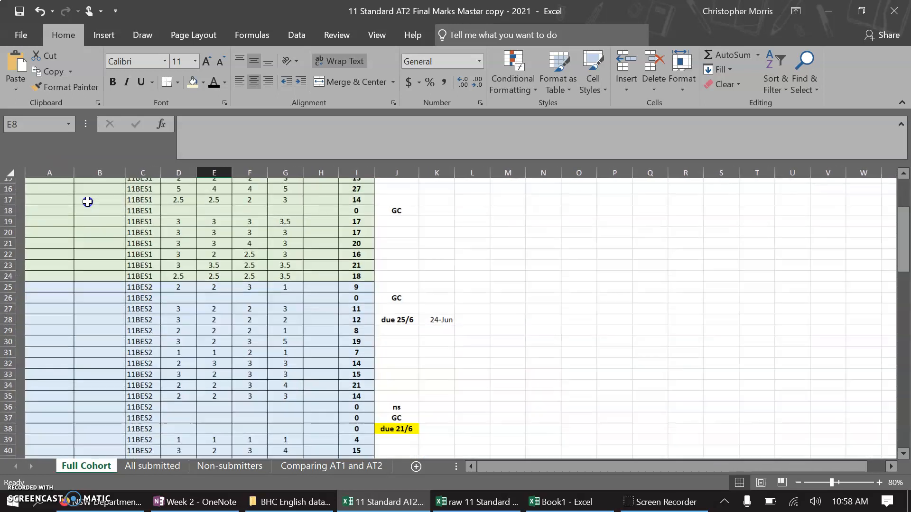
{"action": "scroll", "coordinate": [87, 201], "scroll_direction": "down", "scroll_amount": 4}
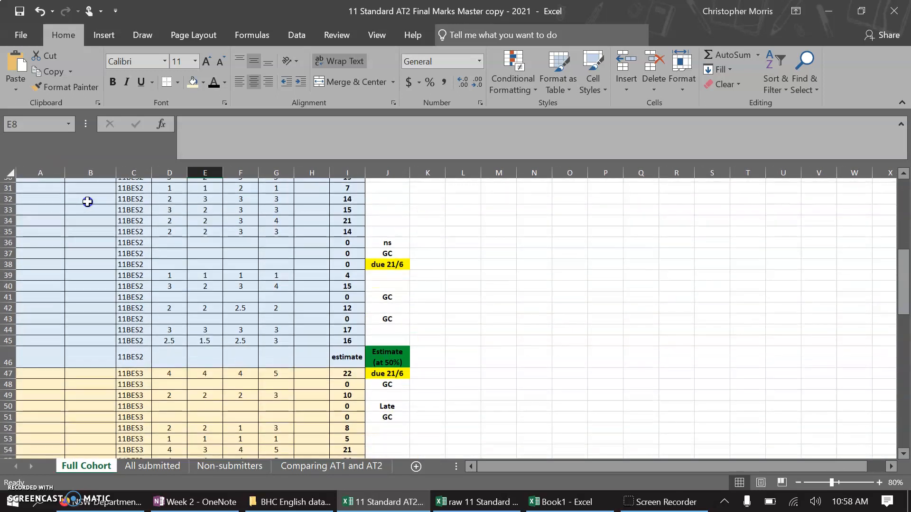
{"action": "left_click_drag", "start_coordinate": [357, 353], "coordinate": [42, 213]}
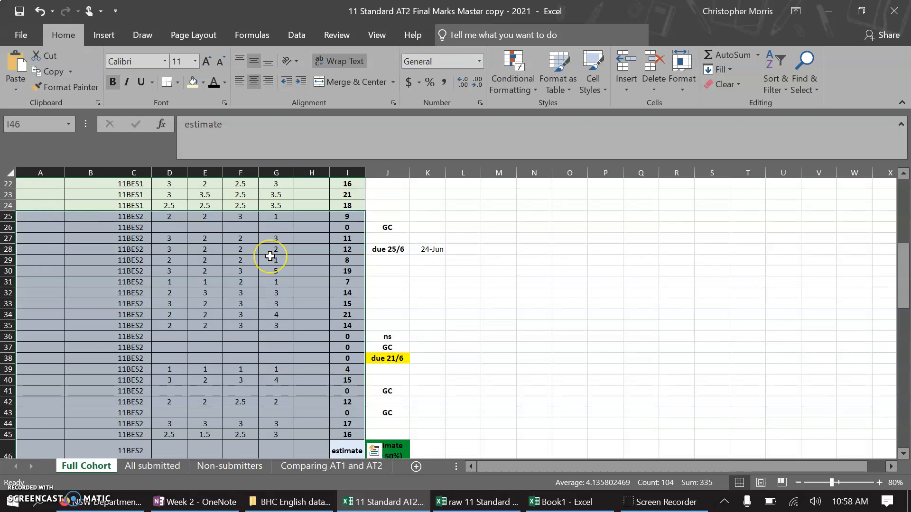
{"action": "scroll", "coordinate": [271, 256], "scroll_direction": "down", "scroll_amount": 2}
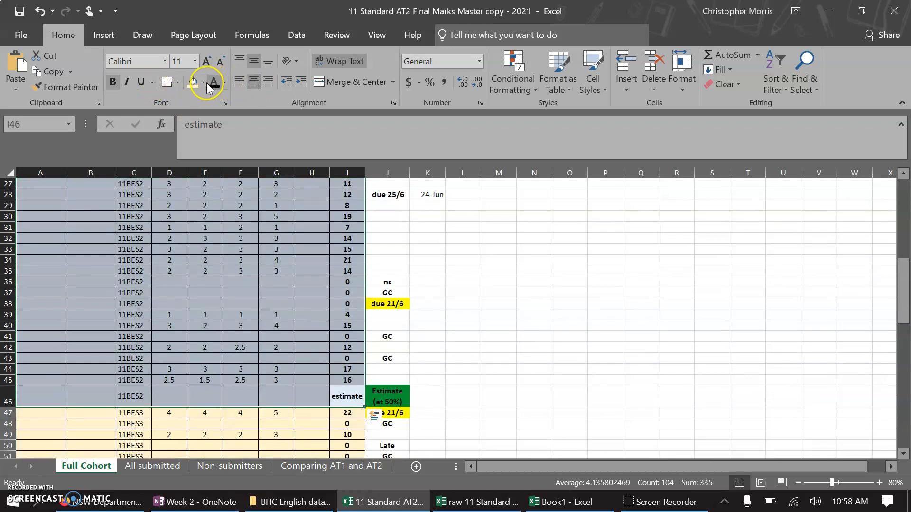
{"action": "left_click", "coordinate": [290, 296]}
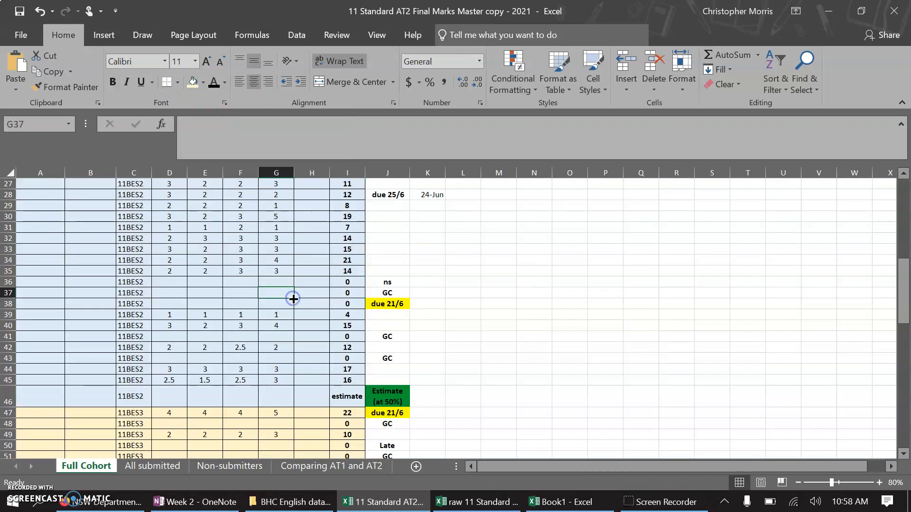
{"action": "scroll", "coordinate": [134, 286], "scroll_direction": "down", "scroll_amount": 2}
{"action": "scroll", "coordinate": [134, 287], "scroll_direction": "down", "scroll_amount": 13}
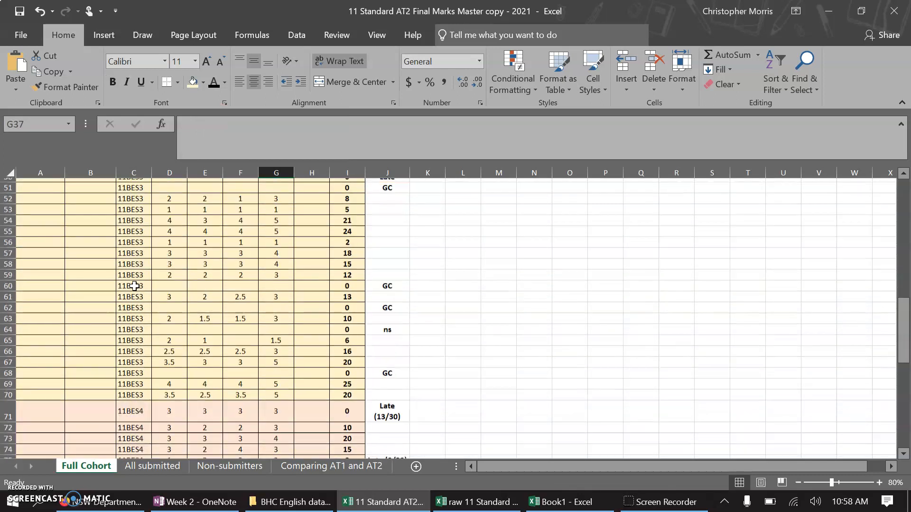
{"action": "scroll", "coordinate": [135, 286], "scroll_direction": "up", "scroll_amount": 20}
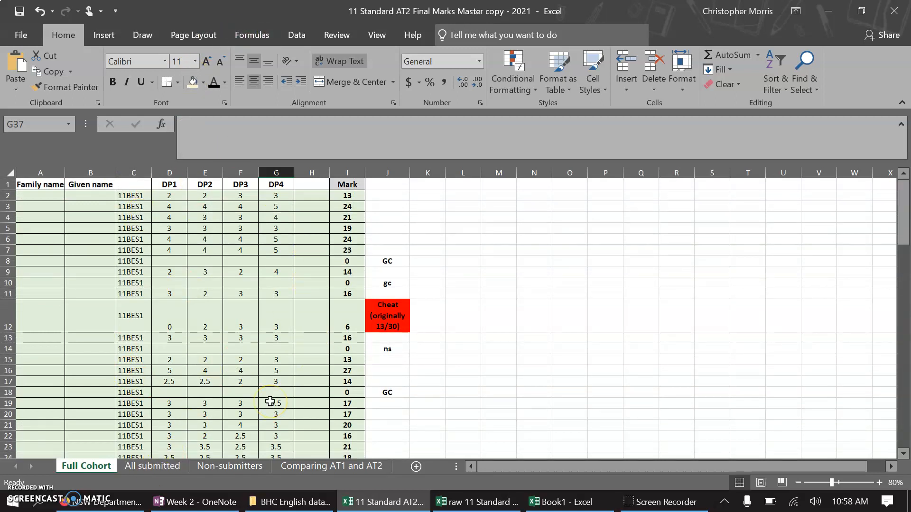
{"action": "left_click", "coordinate": [340, 195]}
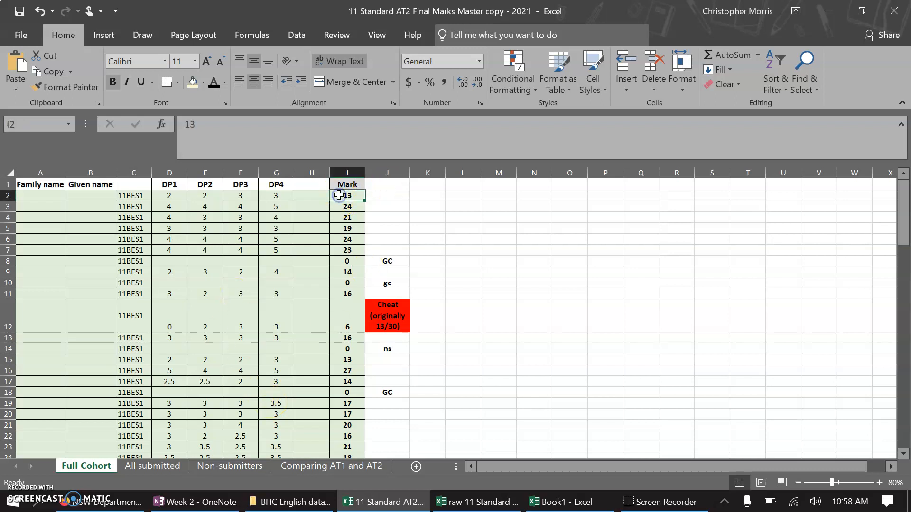
{"action": "left_click", "coordinate": [268, 195]}
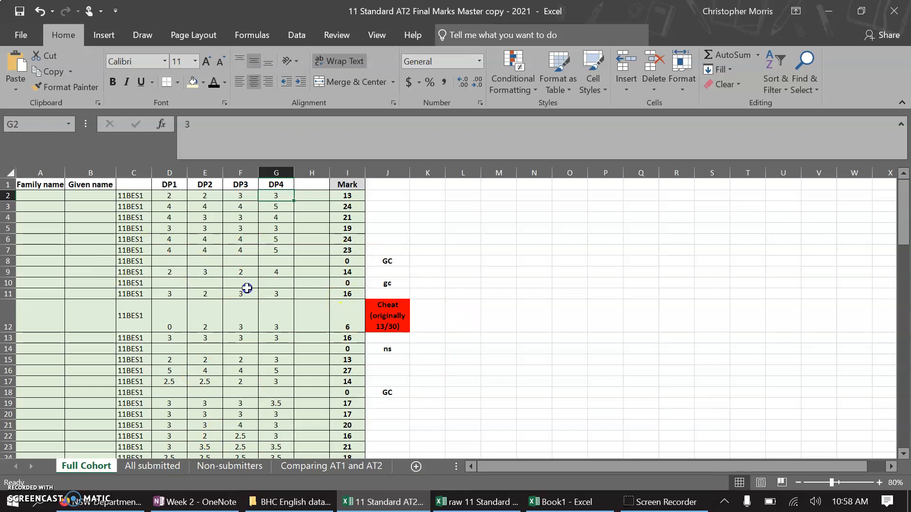
{"action": "left_click", "coordinate": [175, 187]}
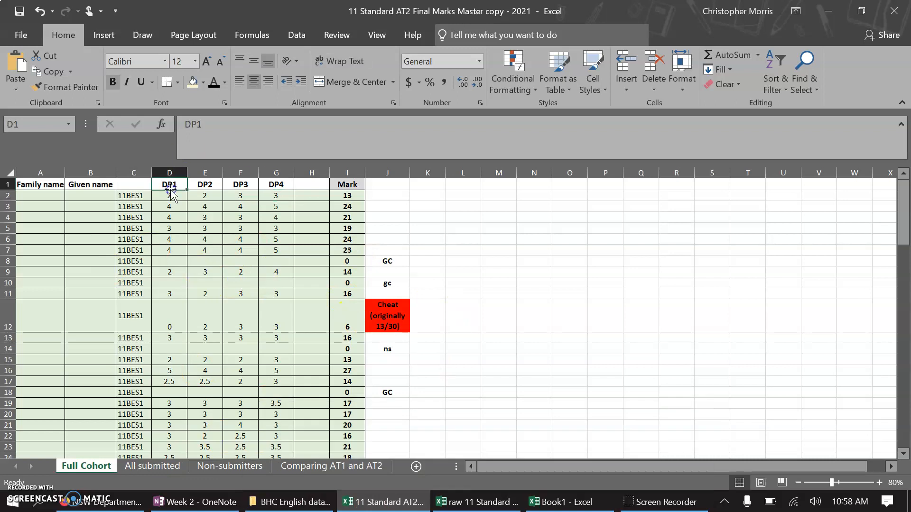
Step: Open the All submitted sheet and examine the colour scale of the Mark column from the highest to the lowest marks
{"action": "left_click", "coordinate": [154, 467]}
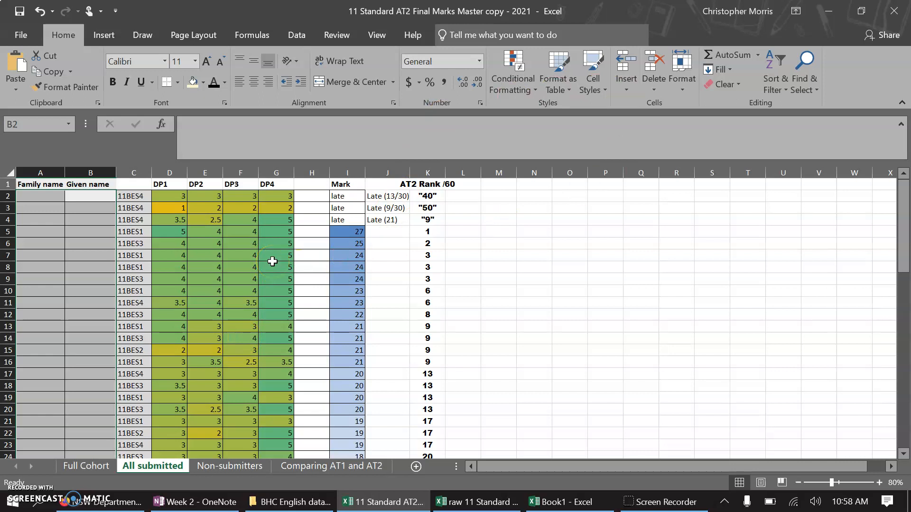
{"action": "scroll", "coordinate": [273, 262], "scroll_direction": "down", "scroll_amount": 6}
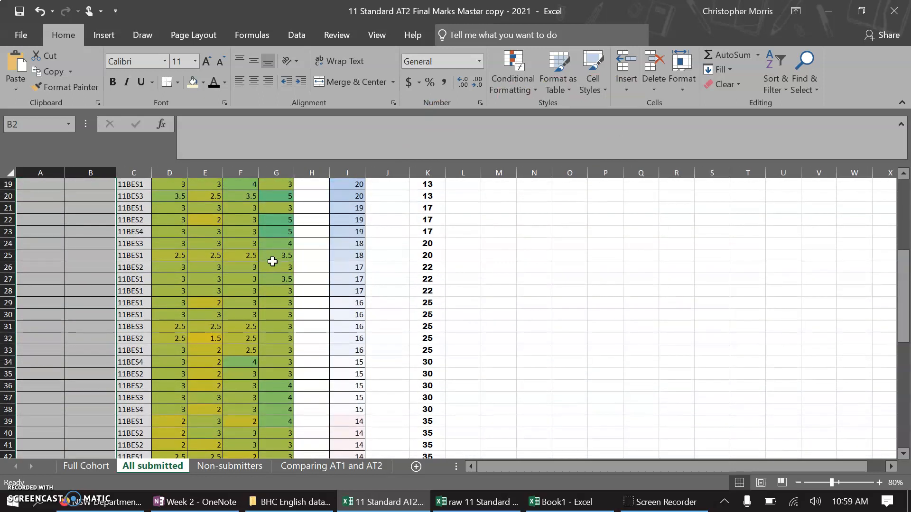
{"action": "left_click", "coordinate": [260, 350]}
{"action": "scroll", "coordinate": [259, 350], "scroll_direction": "up", "scroll_amount": 6}
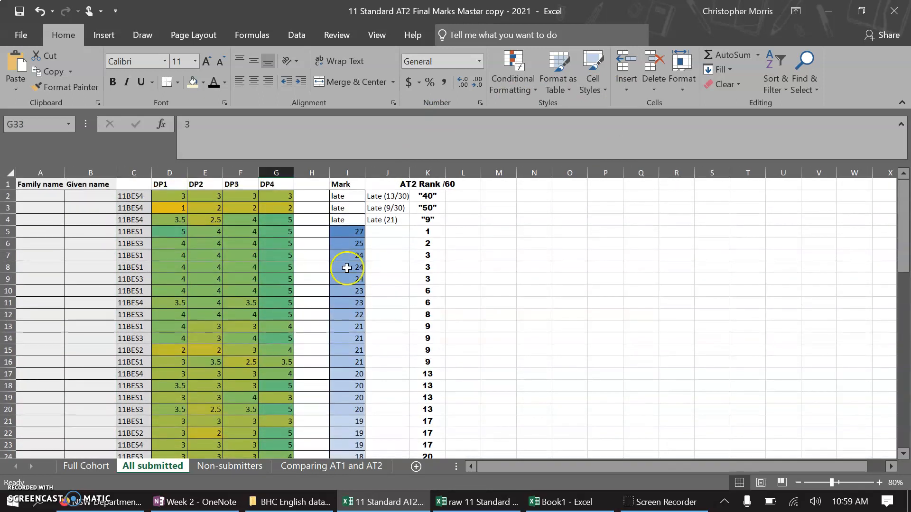
{"action": "scroll", "coordinate": [345, 232], "scroll_direction": "down", "scroll_amount": 1}
{"action": "scroll", "coordinate": [345, 232], "scroll_direction": "up", "scroll_amount": 1}
{"action": "scroll", "coordinate": [345, 389], "scroll_direction": "down", "scroll_amount": 5}
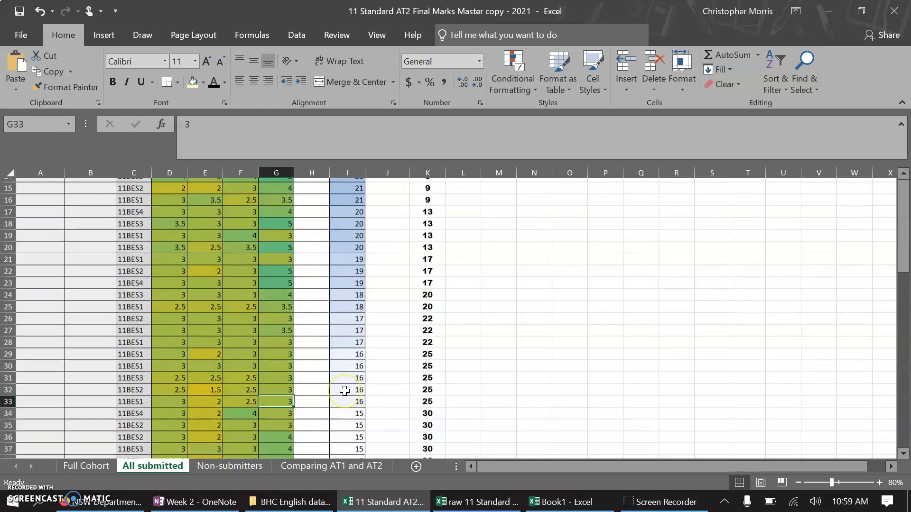
{"action": "scroll", "coordinate": [345, 391], "scroll_direction": "down", "scroll_amount": 4}
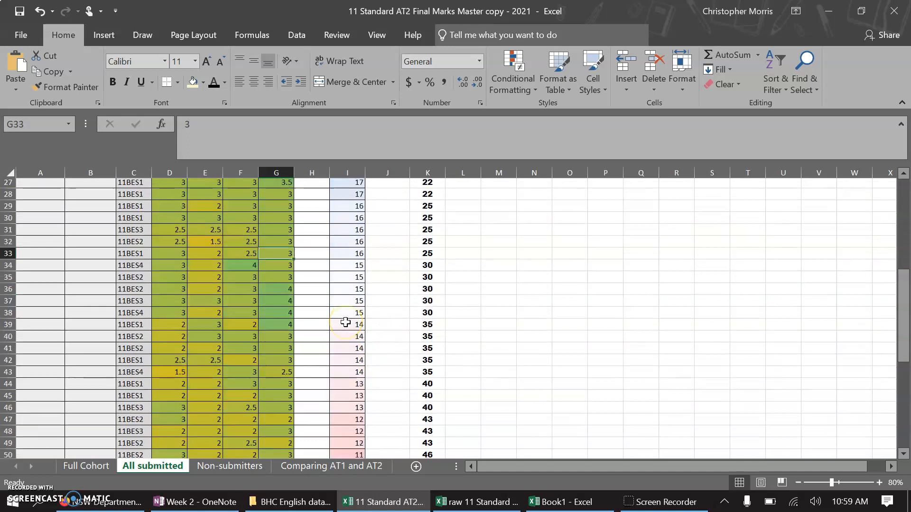
{"action": "scroll", "coordinate": [346, 322], "scroll_direction": "down", "scroll_amount": 4}
{"action": "scroll", "coordinate": [345, 322], "scroll_direction": "up", "scroll_amount": 4}
{"action": "scroll", "coordinate": [345, 322], "scroll_direction": "down", "scroll_amount": 6}
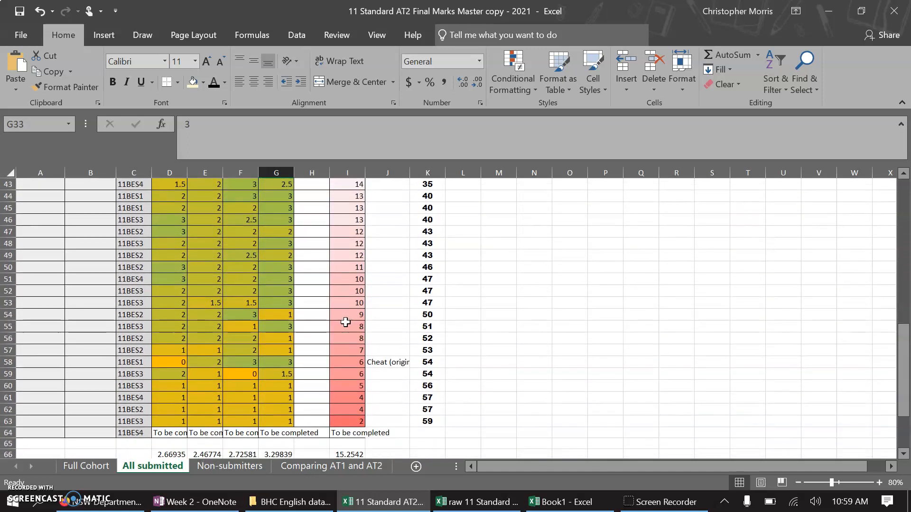
{"action": "scroll", "coordinate": [345, 322], "scroll_direction": "down", "scroll_amount": 2}
Step: Examine the colour scale of the DP1 to DP4 scores from the lowest-ranked rows back up to the highest
{"action": "left_click", "coordinate": [271, 359]}
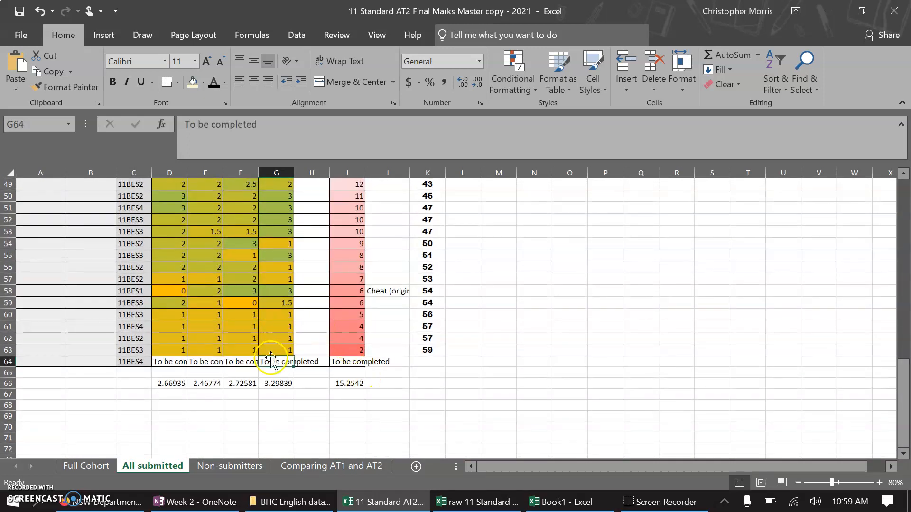
{"action": "left_click", "coordinate": [280, 350]}
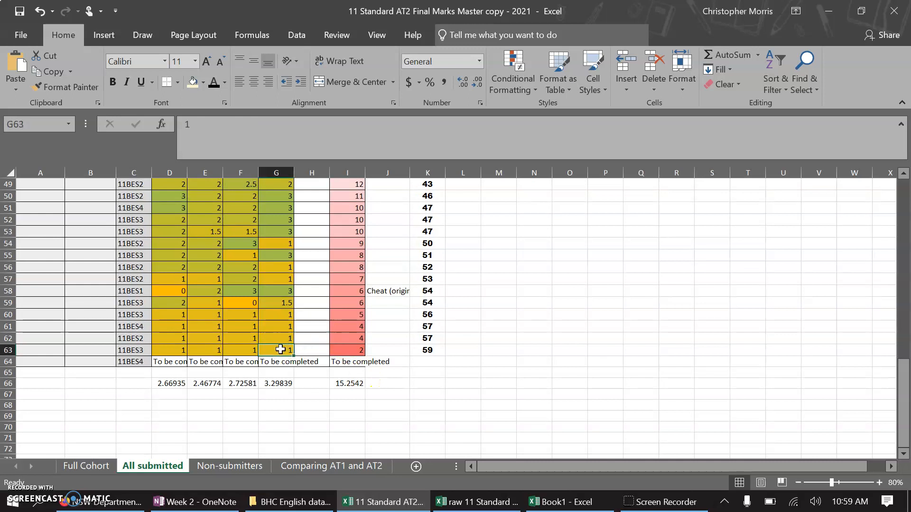
{"action": "left_click", "coordinate": [240, 304]}
{"action": "scroll", "coordinate": [285, 350], "scroll_direction": "up", "scroll_amount": 8}
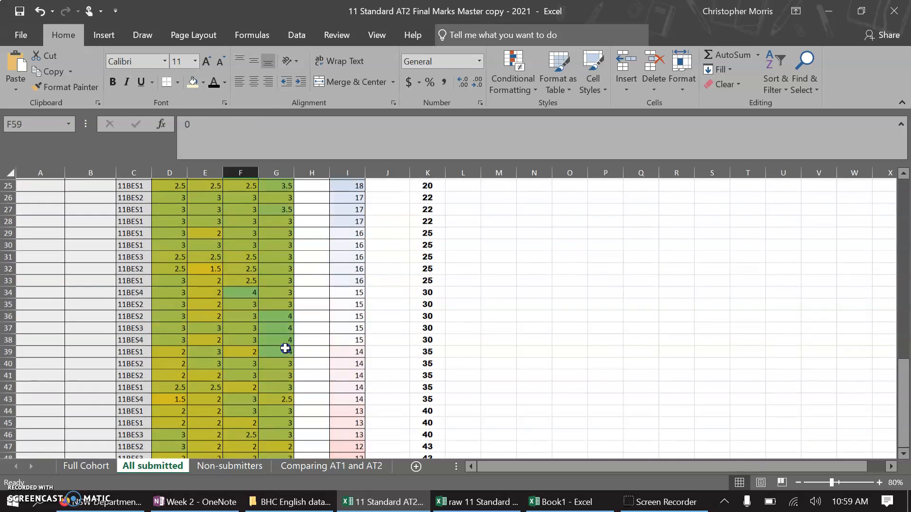
{"action": "scroll", "coordinate": [284, 348], "scroll_direction": "up", "scroll_amount": 4}
{"action": "left_click", "coordinate": [286, 295]}
{"action": "scroll", "coordinate": [287, 297], "scroll_direction": "up", "scroll_amount": 3}
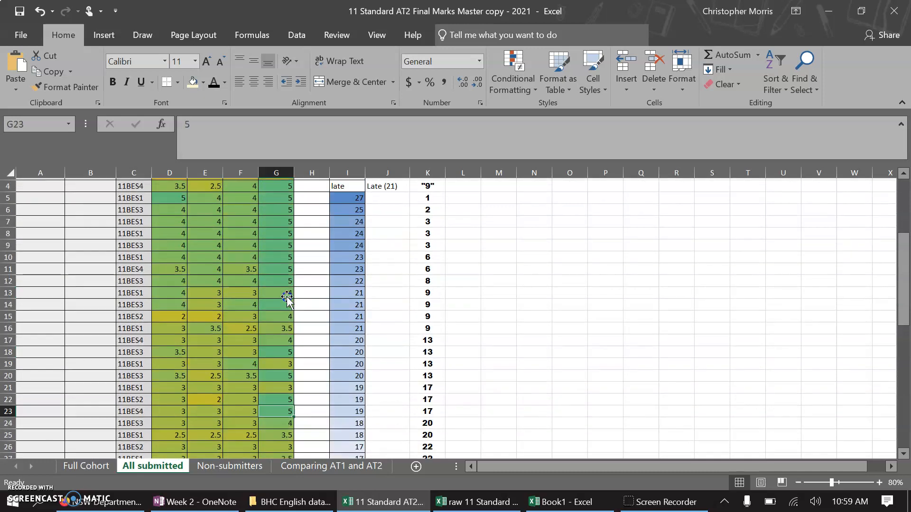
{"action": "scroll", "coordinate": [287, 296], "scroll_direction": "up", "scroll_amount": 1}
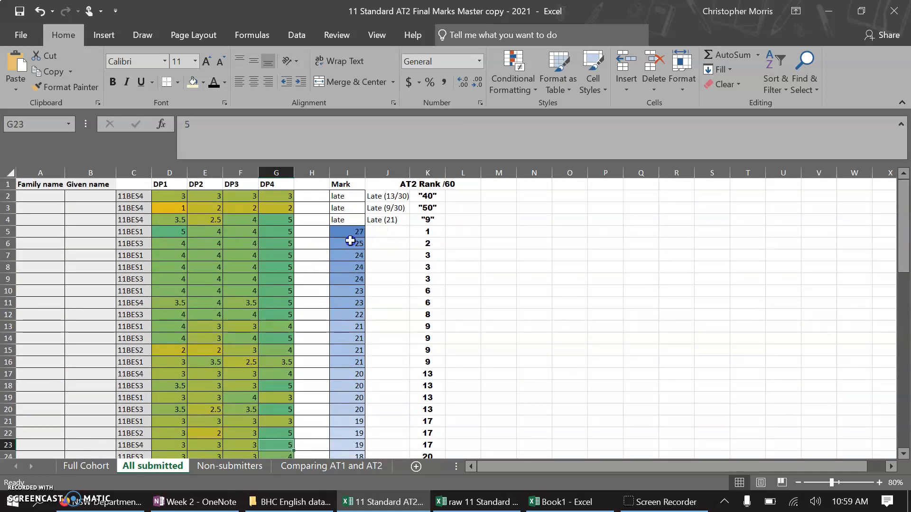
Step: Try clearing only the formats from cells D5 to I5, and undo the clearing
{"action": "left_click_drag", "start_coordinate": [361, 234], "coordinate": [172, 235]}
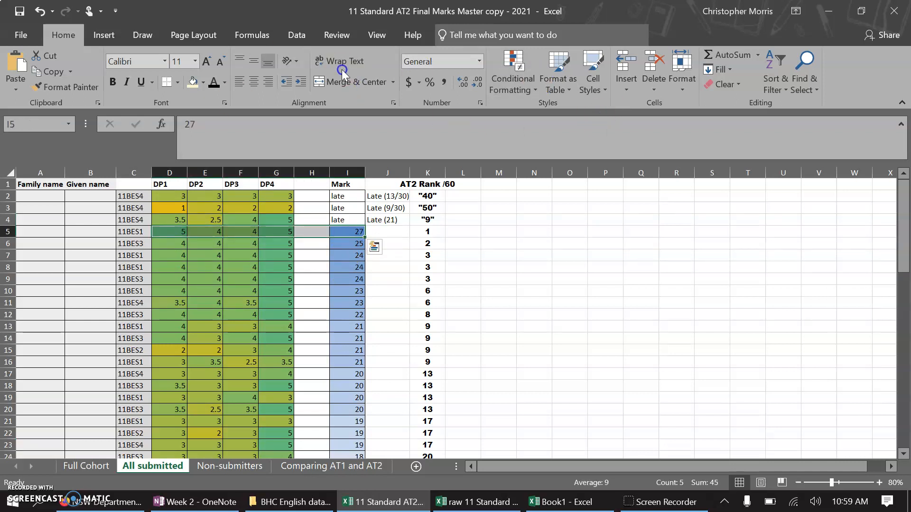
{"action": "left_click", "coordinate": [733, 86]}
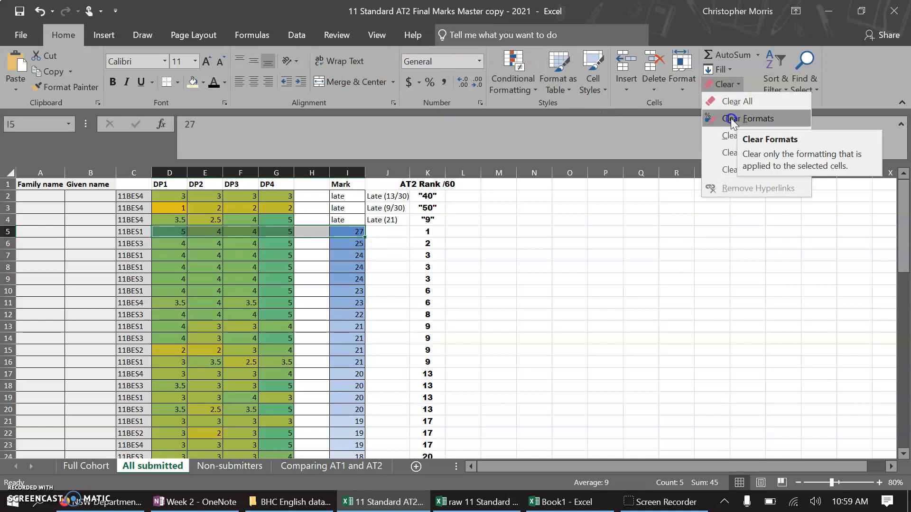
{"action": "left_click", "coordinate": [733, 120]}
{"action": "left_click", "coordinate": [605, 291]}
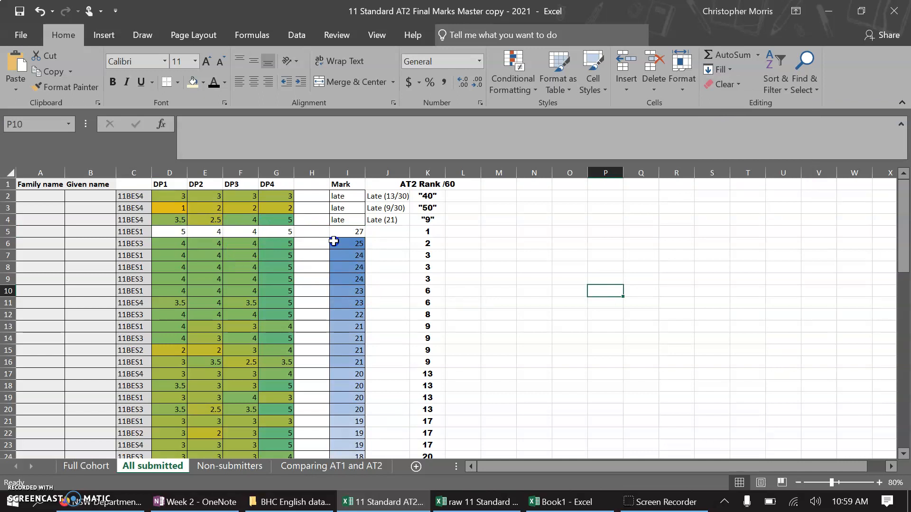
{"action": "key", "text": "ctrl+z"}
{"action": "left_click", "coordinate": [319, 253]}
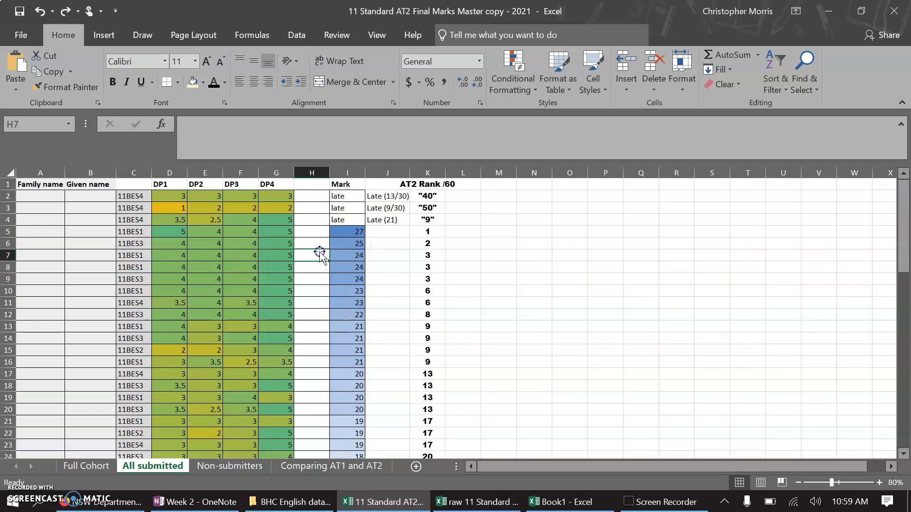
Step: Switch to the raw 11 Standard AT2 marks workbook and examine the Full Cohort sheet's unformatted scores, marks and notes down to the last students
{"action": "left_click", "coordinate": [250, 470]}
{"action": "left_click", "coordinate": [464, 502]}
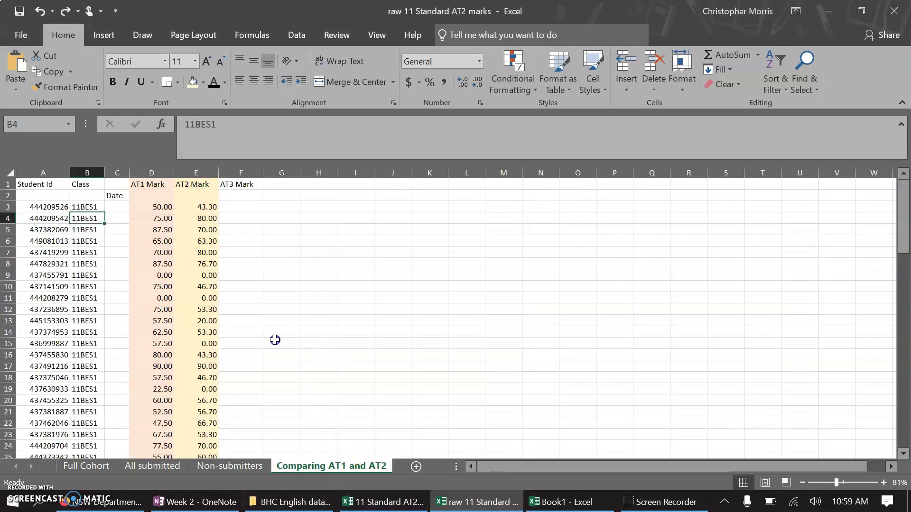
{"action": "left_click", "coordinate": [85, 465]}
{"action": "left_click", "coordinate": [255, 237]}
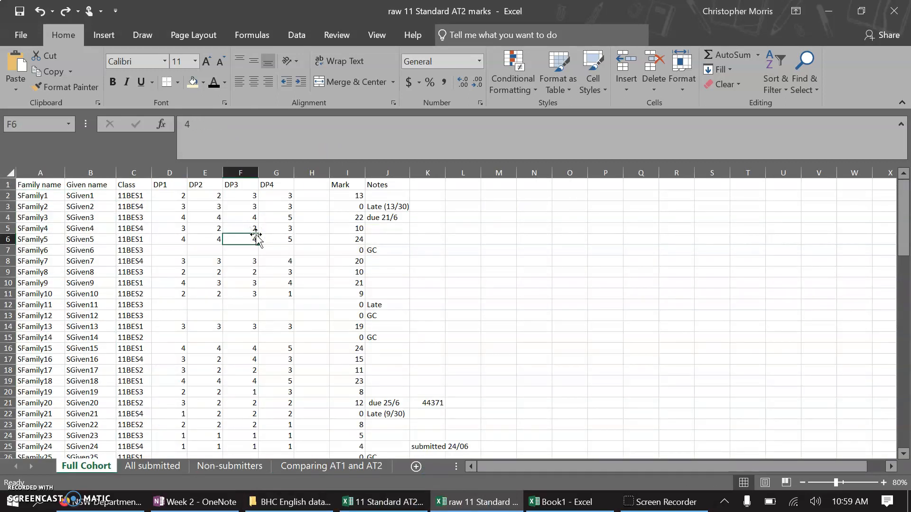
{"action": "scroll", "coordinate": [255, 235], "scroll_direction": "down", "scroll_amount": 11}
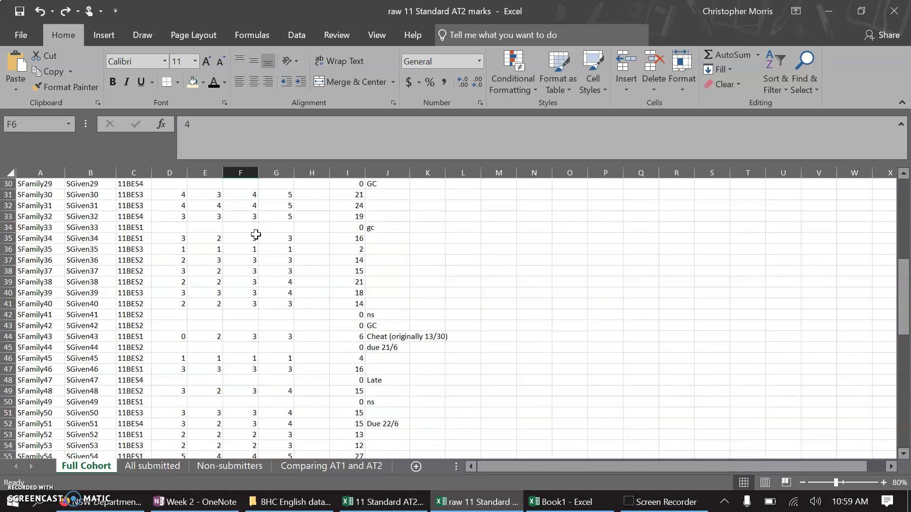
{"action": "scroll", "coordinate": [256, 235], "scroll_direction": "down", "scroll_amount": 10}
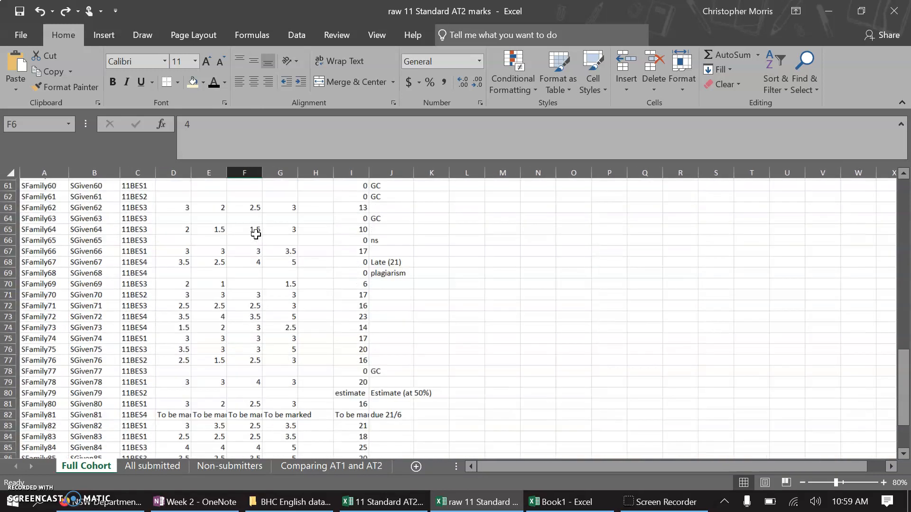
{"action": "scroll", "coordinate": [256, 235], "scroll_direction": "down", "scroll_amount": 3}
{"action": "scroll", "coordinate": [254, 235], "scroll_direction": "up", "scroll_amount": 20}
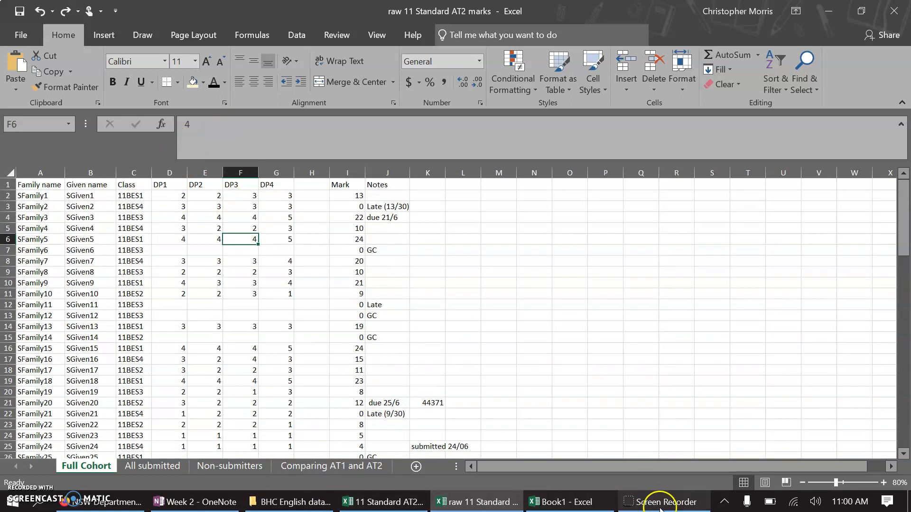
Step: Switch to the blank Book1 workbook and enter 2, 4, 6, 8 and 10 in cells A1 to A5
{"action": "mouse_move", "coordinate": [539, 503]}
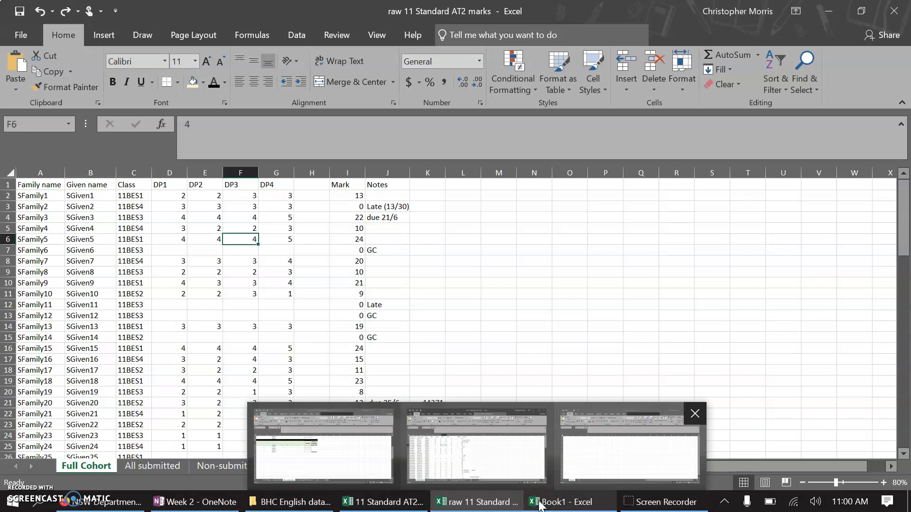
{"action": "left_click", "coordinate": [560, 502]}
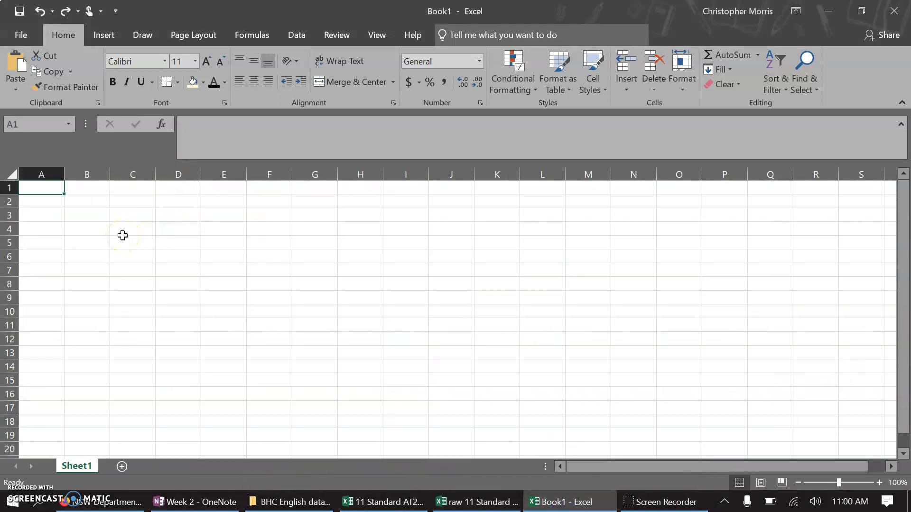
{"action": "type", "text": "2"}
{"action": "key", "text": "Return"}
{"action": "type", "text": "4"}
{"action": "key", "text": "Return"}
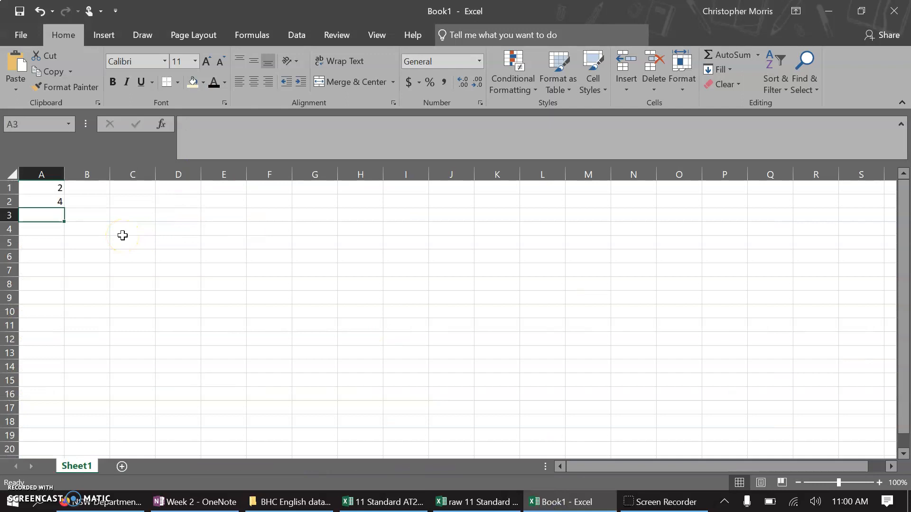
{"action": "type", "text": "6"}
{"action": "key", "text": "Return"}
{"action": "type", "text": "8"}
{"action": "key", "text": "Return"}
{"action": "type", "text": "10"}
{"action": "left_click", "coordinate": [56, 199]}
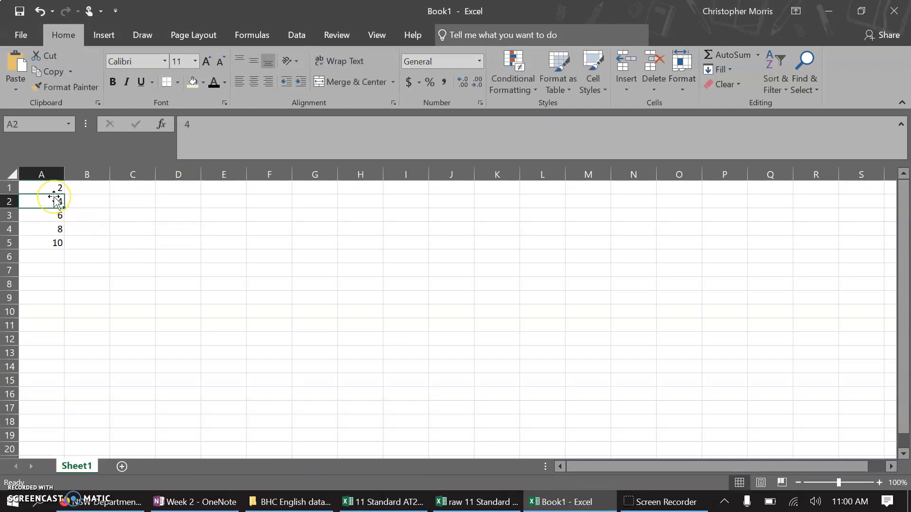
{"action": "key", "text": "Up"}
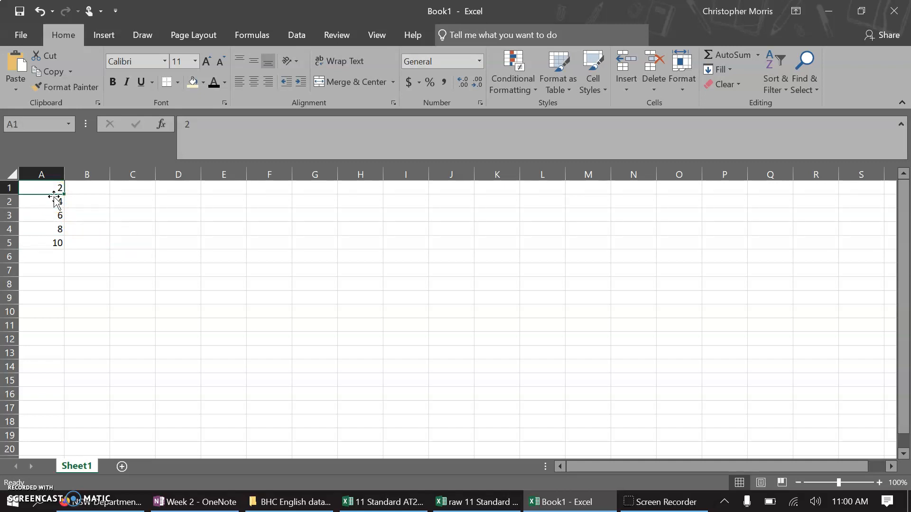
Step: Enter the formula =(a1) in cell C1 to repeat the value of A1
{"action": "left_click", "coordinate": [122, 187]}
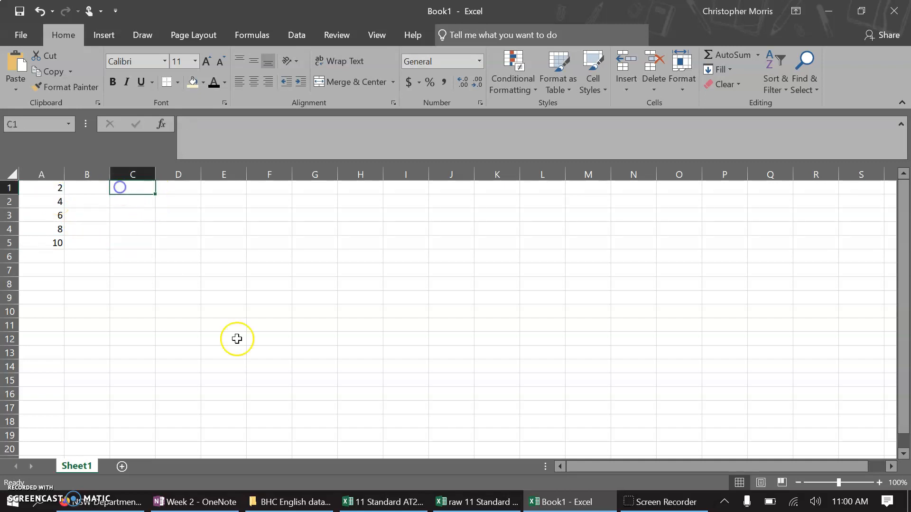
{"action": "type", "text": "=("}
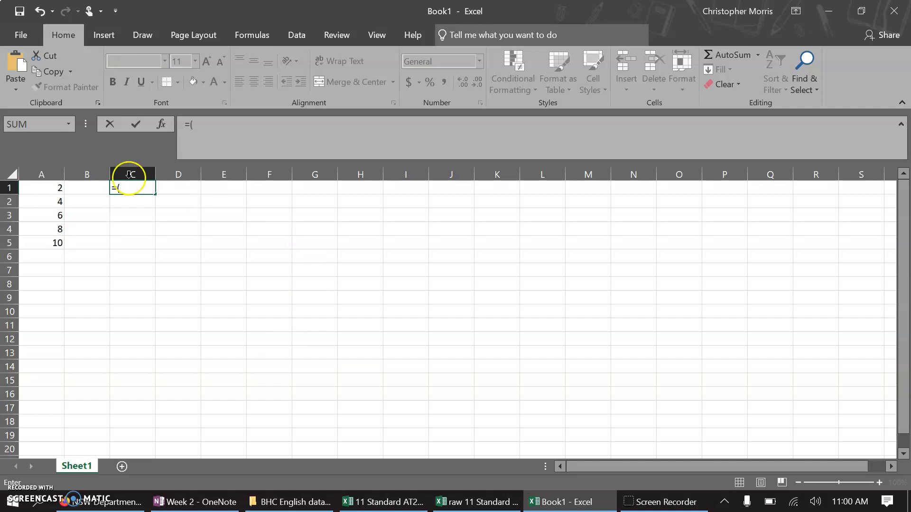
{"action": "type", "text": "a1"}
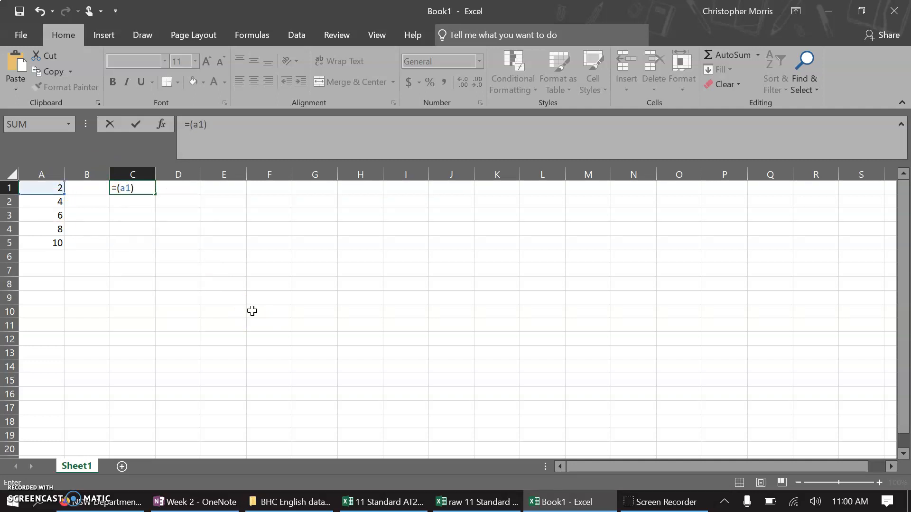
{"action": "type", "text": ")"}
{"action": "key", "text": "Return"}
{"action": "key", "text": "Up"}
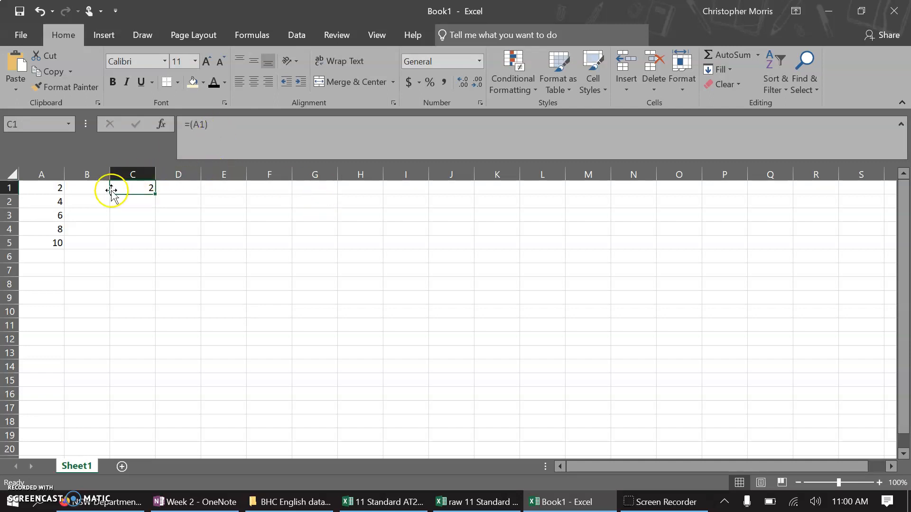
{"action": "left_click_drag", "start_coordinate": [111, 190], "coordinate": [132, 186]}
Step: Enter the formula =(A2) in cell C2, picking A2 in the sheet as the reference
{"action": "left_click", "coordinate": [134, 202]}
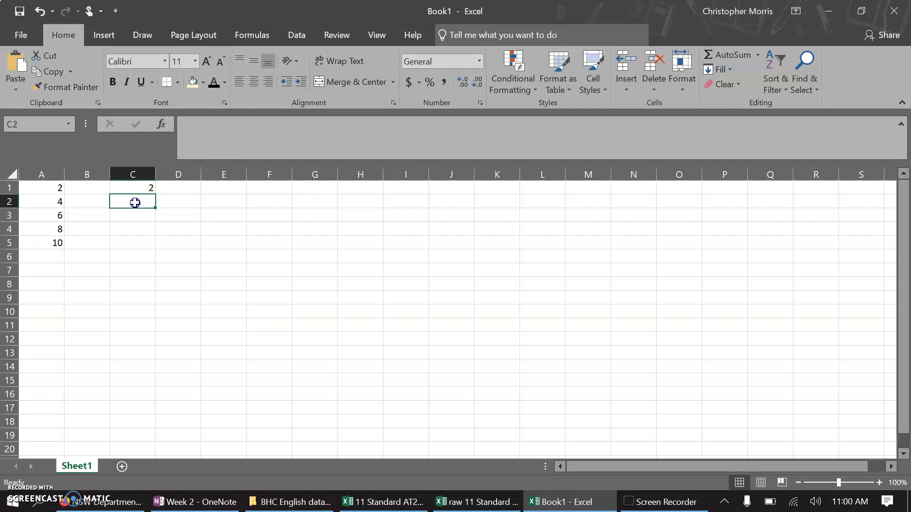
{"action": "type", "text": "=("}
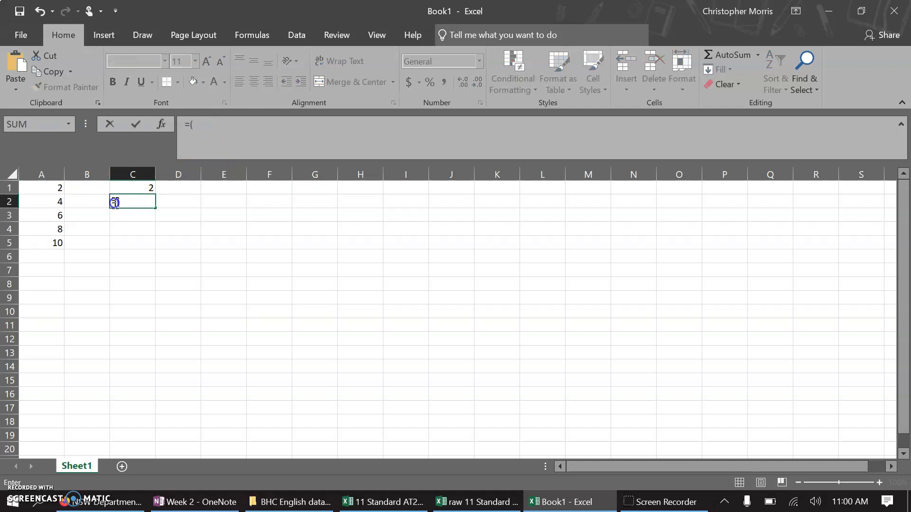
{"action": "left_click", "coordinate": [56, 201]}
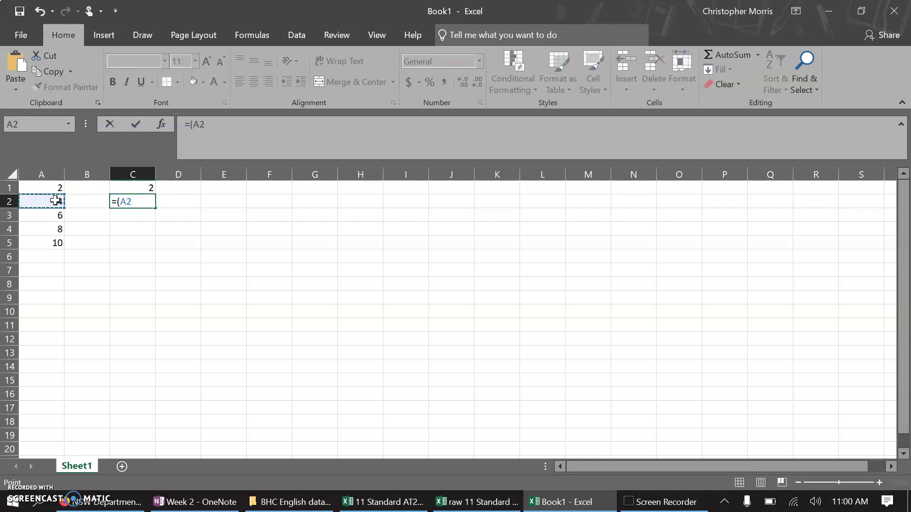
{"action": "type", "text": ")"}
{"action": "key", "text": "Return"}
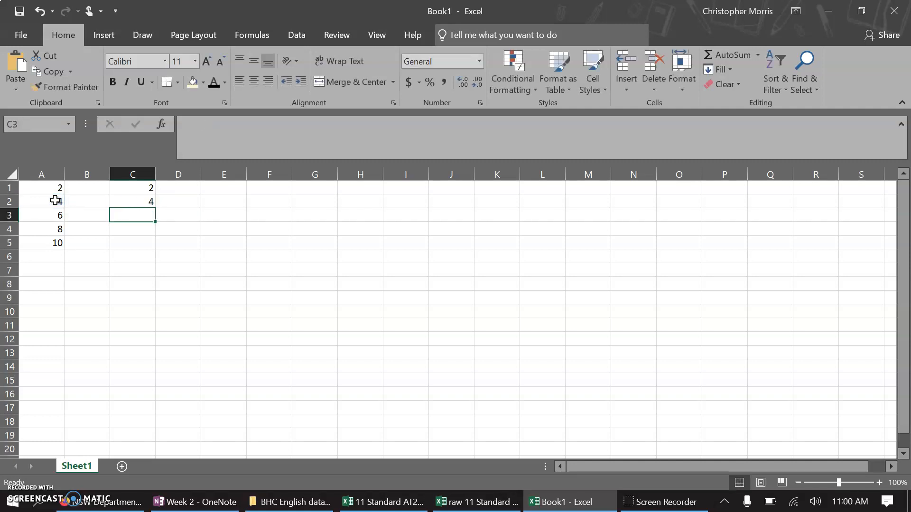
Step: Delete the formulas in cells C2 and C1
{"action": "left_click", "coordinate": [147, 199]}
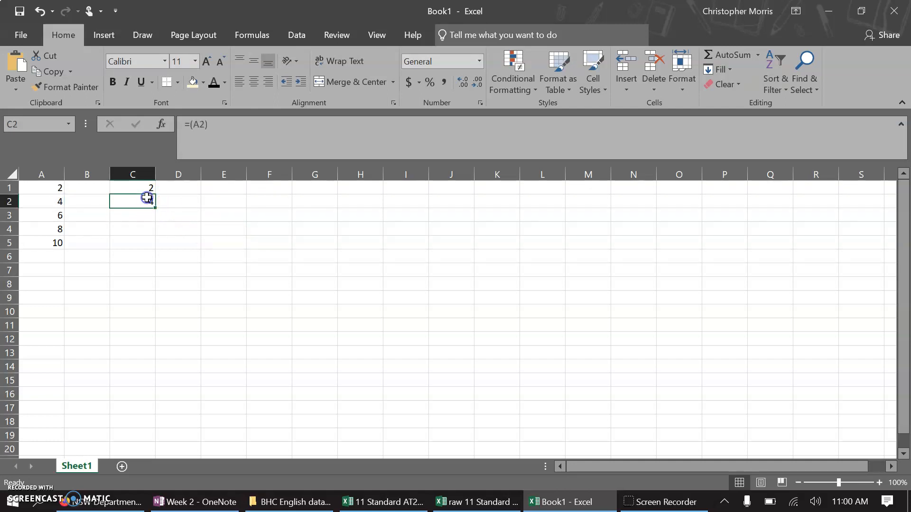
{"action": "key", "text": "Delete"}
{"action": "key", "text": "Up"}
{"action": "key", "text": "Delete"}
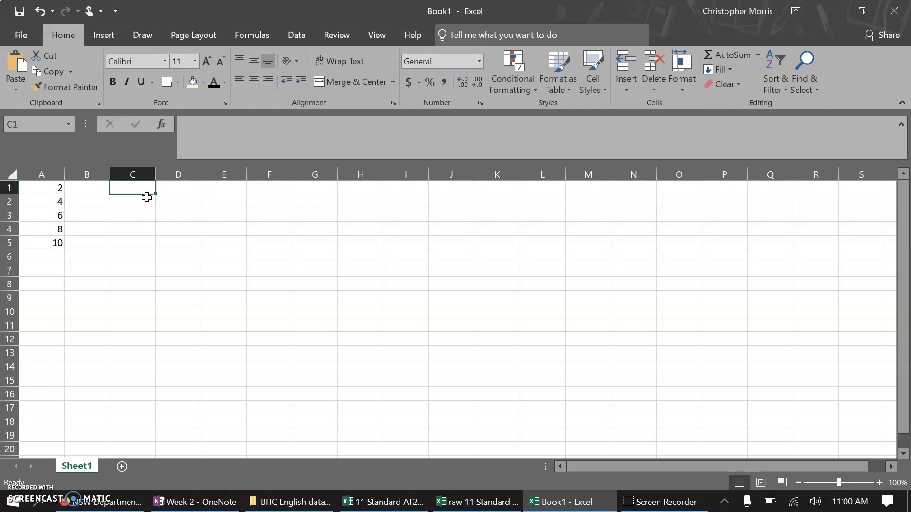
Step: Enter the formula =(a1+1) in cell C1 to add 1 to the value of A1
{"action": "type", "text": "=("}
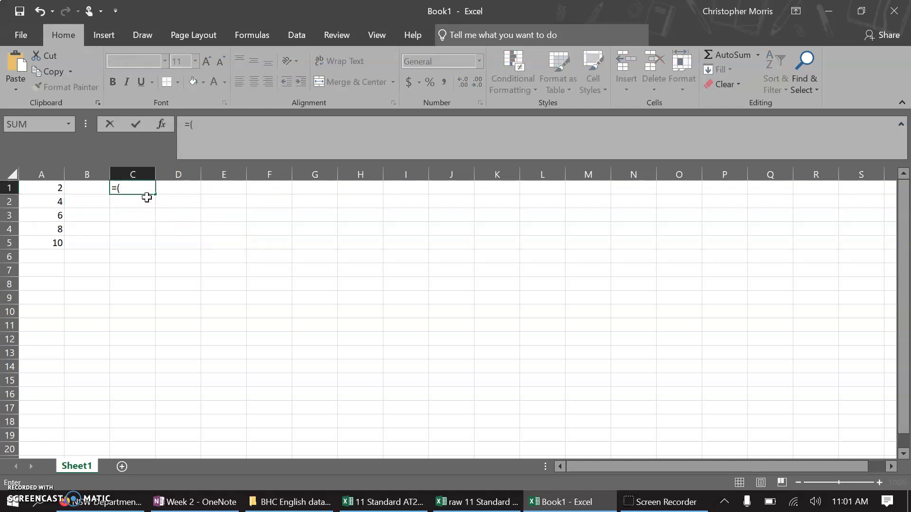
{"action": "type", "text": "a1"}
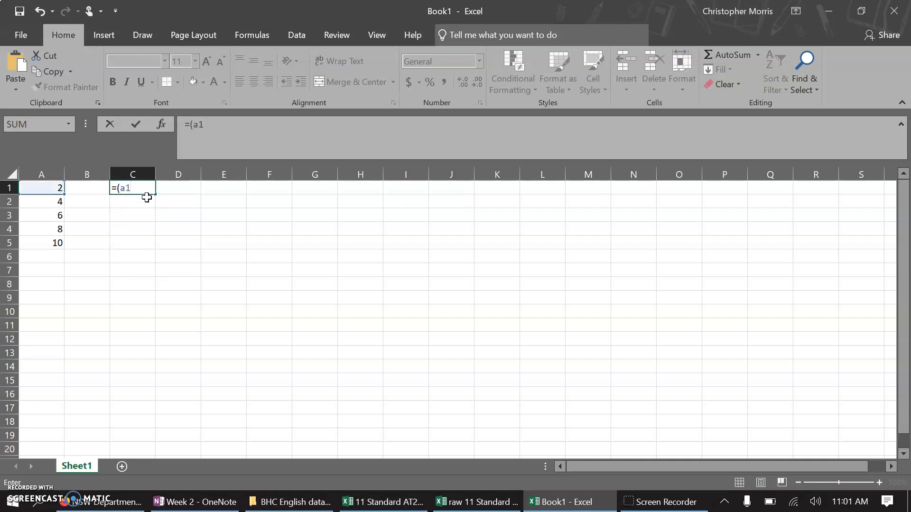
{"action": "type", "text": "+1)"}
{"action": "key", "text": "Return"}
{"action": "left_click", "coordinate": [146, 191]}
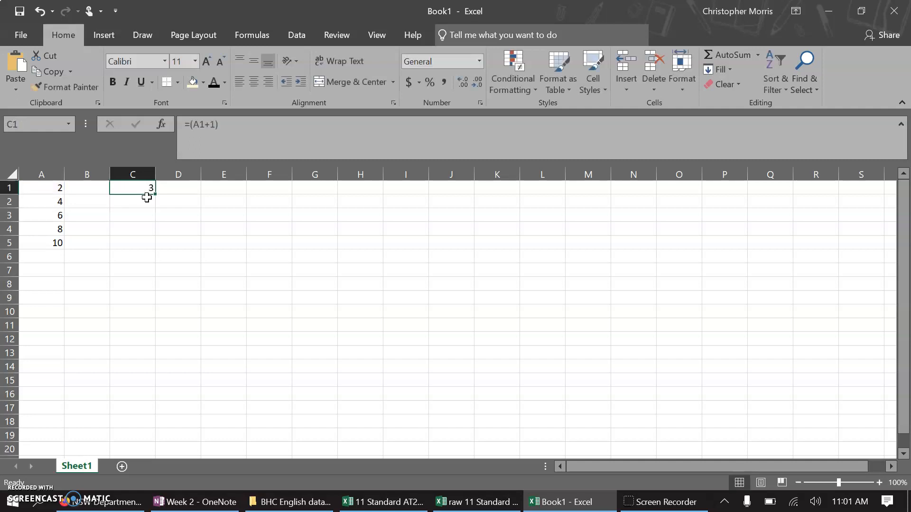
Step: Try the operators -, / and * in place of +1 in C1's formula, and clear the cell
{"action": "left_click", "coordinate": [283, 154]}
{"action": "left_click", "coordinate": [348, 171]}
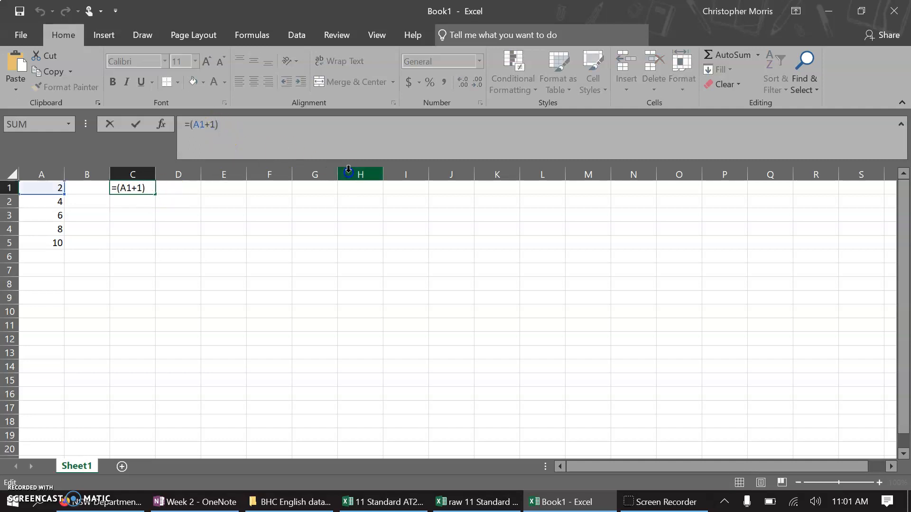
{"action": "key", "text": "BackSpace"}
{"action": "key", "text": "BackSpace"}
{"action": "type", "text": "-"}
{"action": "key", "text": "BackSpace"}
{"action": "type", "text": "/"}
{"action": "key", "text": "BackSpace"}
{"action": "type", "text": "*"}
{"action": "key", "text": "BackSpace"}
{"action": "key", "text": "BackSpace"}
{"action": "key", "text": "BackSpace"}
{"action": "key", "text": "BackSpace"}
{"action": "key", "text": "BackSpace"}
{"action": "key", "text": "Delete"}
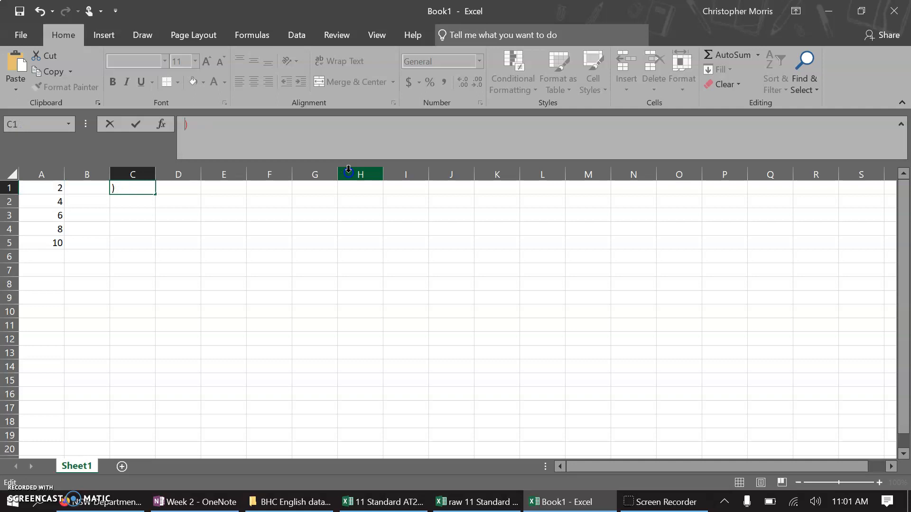
{"action": "key", "text": "Return"}
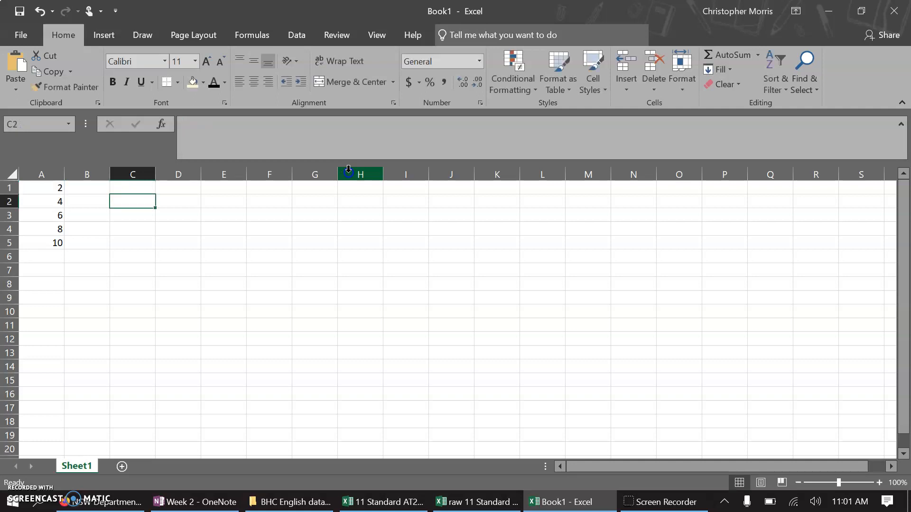
{"action": "key", "text": "Up"}
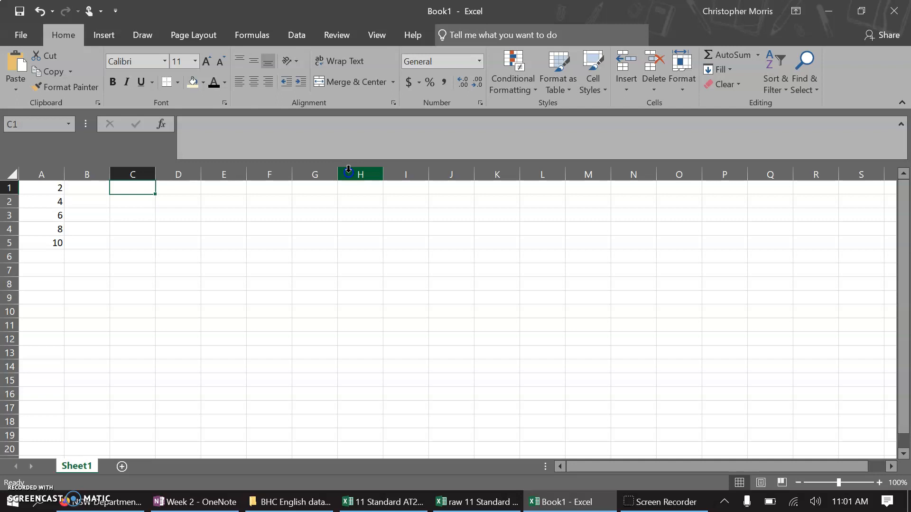
Step: Write the formula =(a1,a3) in cell C1, with a comma separating the two cell references
{"action": "type", "text": "=(a1"}
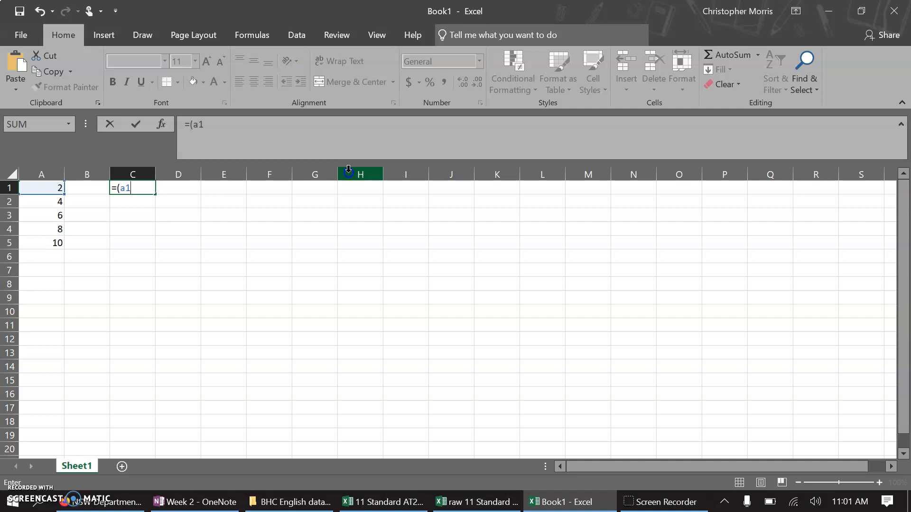
{"action": "type", "text": ","}
{"action": "type", "text": "a"}
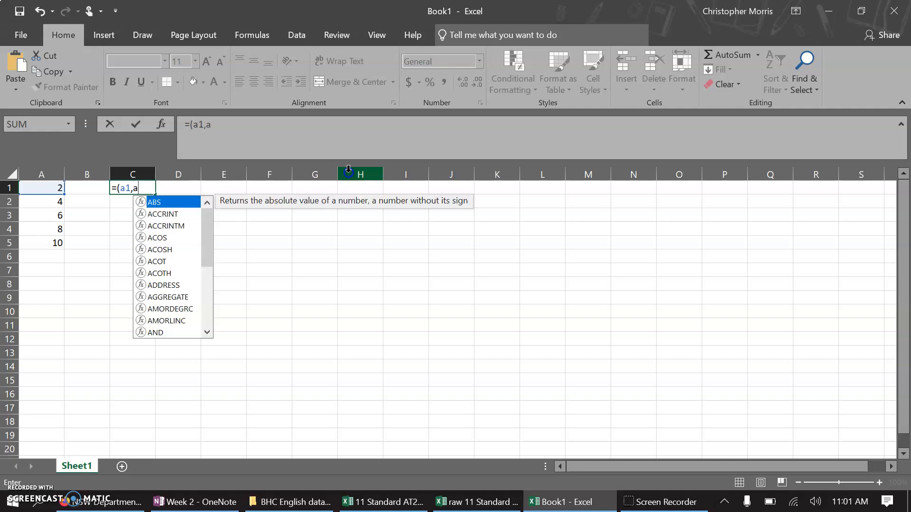
{"action": "type", "text": "3)"}
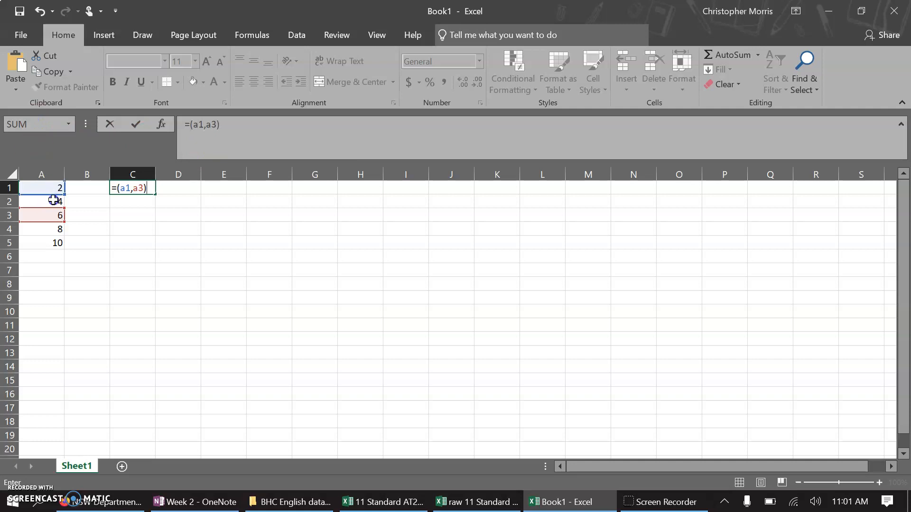
Step: Change the comma in C1's formula to a colon and extend the range to A5, entering =(a1:a5)
{"action": "left_click", "coordinate": [205, 123]}
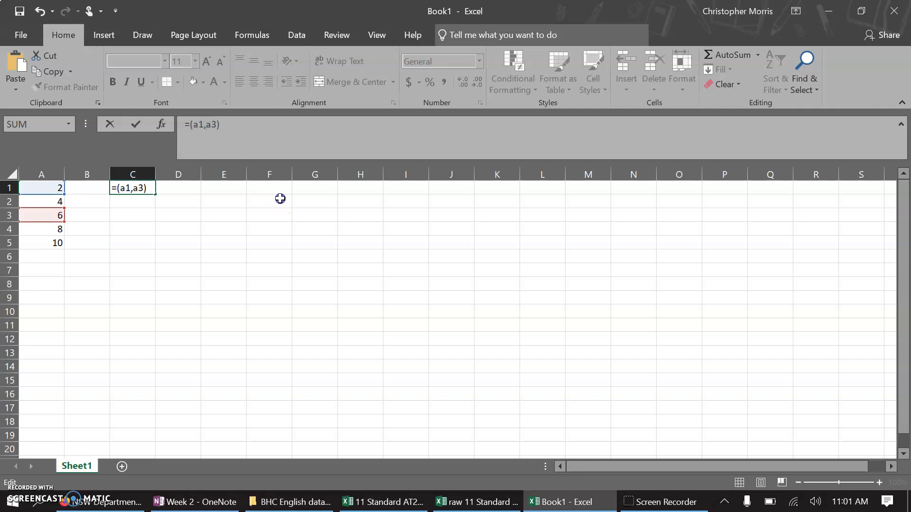
{"action": "key", "text": "BackSpace"}
{"action": "type", "text": ":"}
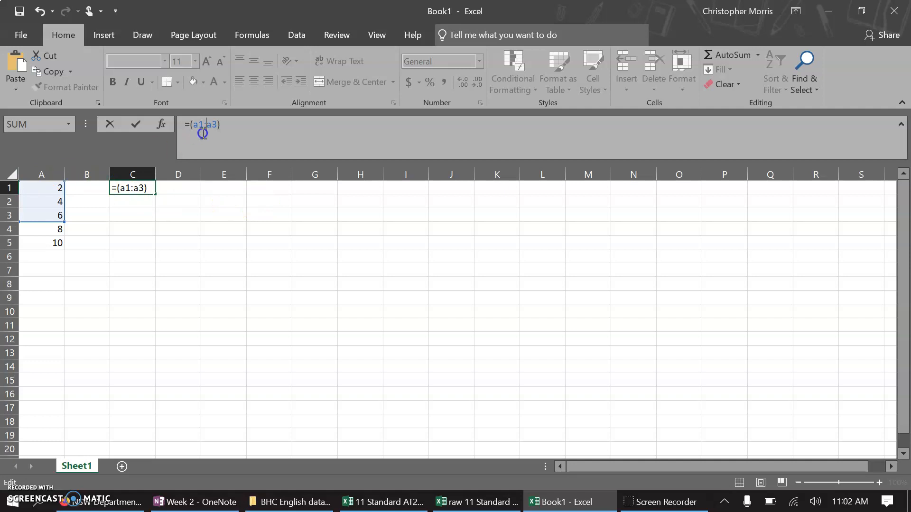
{"action": "left_click", "coordinate": [216, 126]}
{"action": "key", "text": "BackSpace"}
{"action": "type", "text": "5"}
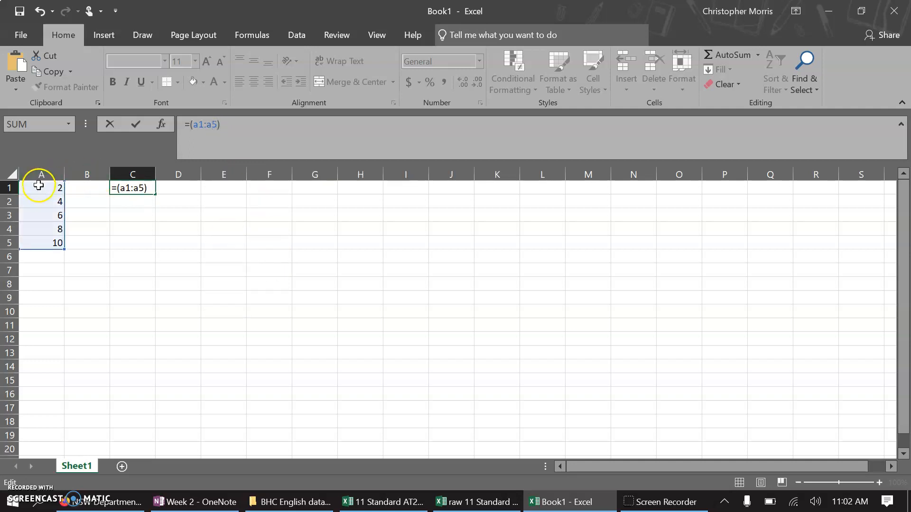
{"action": "left_click", "coordinate": [146, 213]}
{"action": "left_click", "coordinate": [147, 190]}
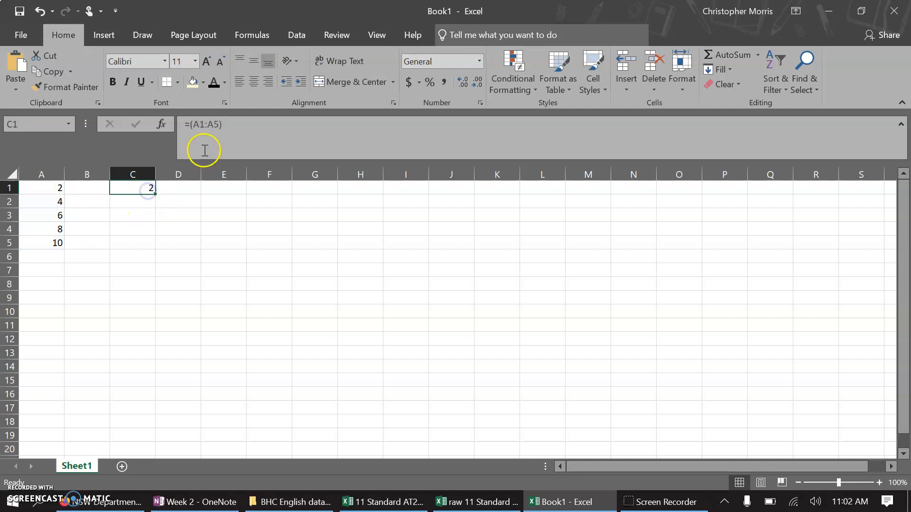
Step: Add the SUM function to C1's formula so it reads =sum(A1:A5)
{"action": "left_click", "coordinate": [188, 125]}
{"action": "type", "text": "sum"}
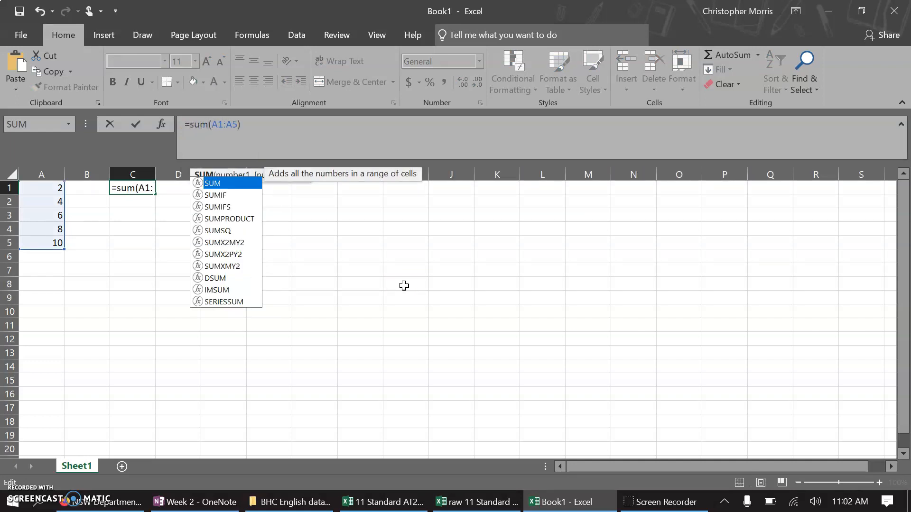
{"action": "key", "text": "Return"}
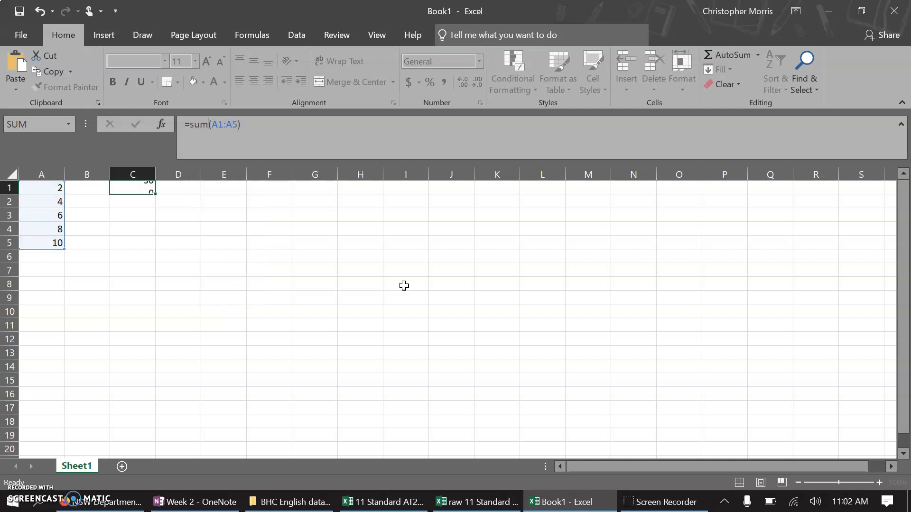
{"action": "key", "text": "Up"}
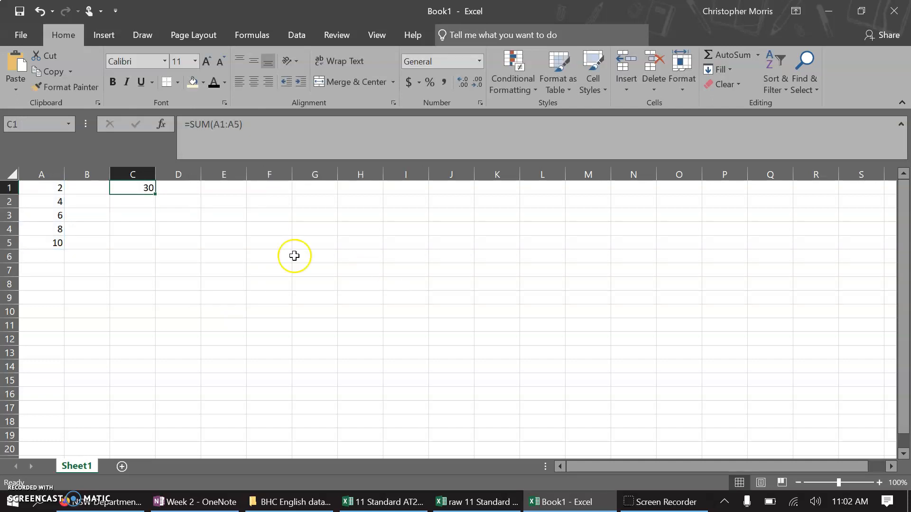
Step: Replace the SUM function in C1's formula with average, keeping the range A1:A5
{"action": "double_click", "coordinate": [196, 124]}
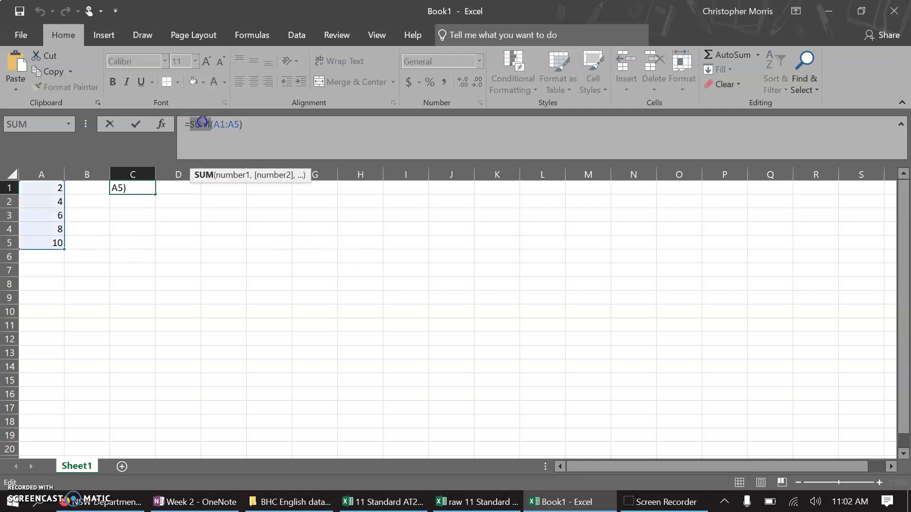
{"action": "type", "text": "average"}
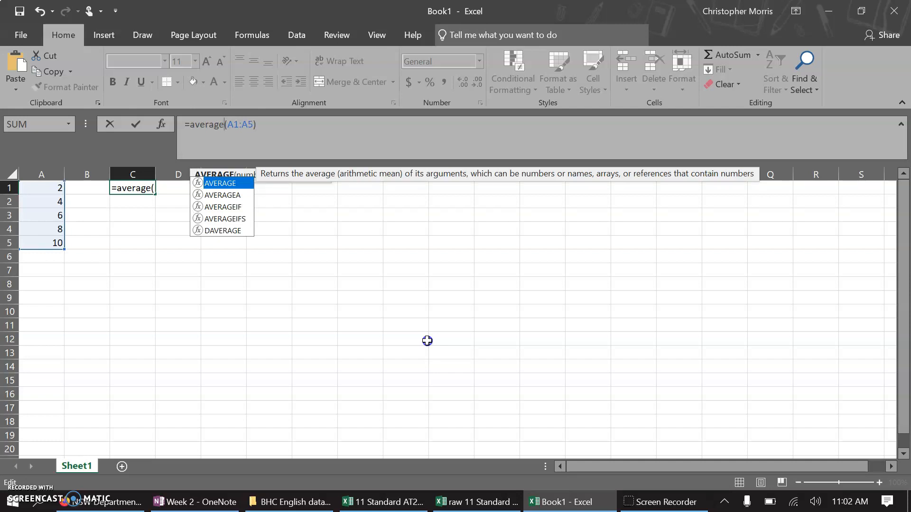
{"action": "key", "text": "Return"}
{"action": "key", "text": "Up"}
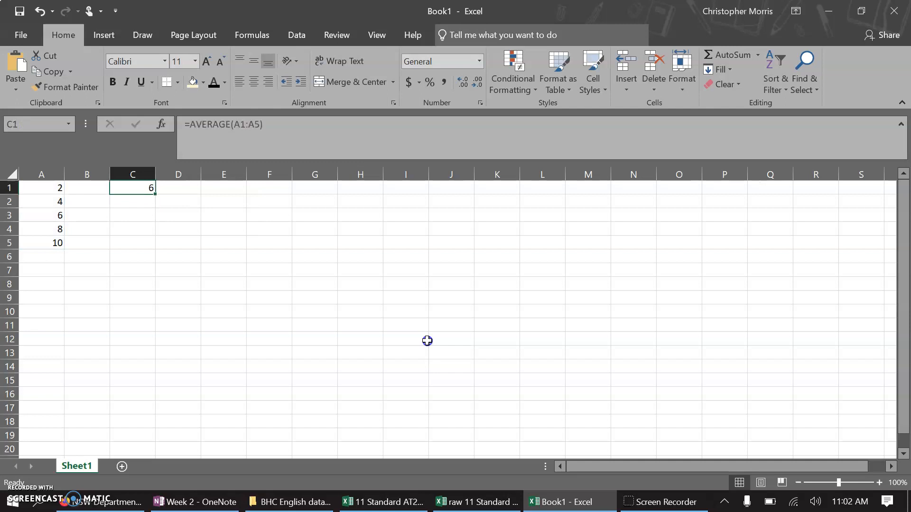
Step: Replace the AVERAGE function in C1's formula with stdev over A1:A5, and clear the cell
{"action": "double_click", "coordinate": [221, 125]}
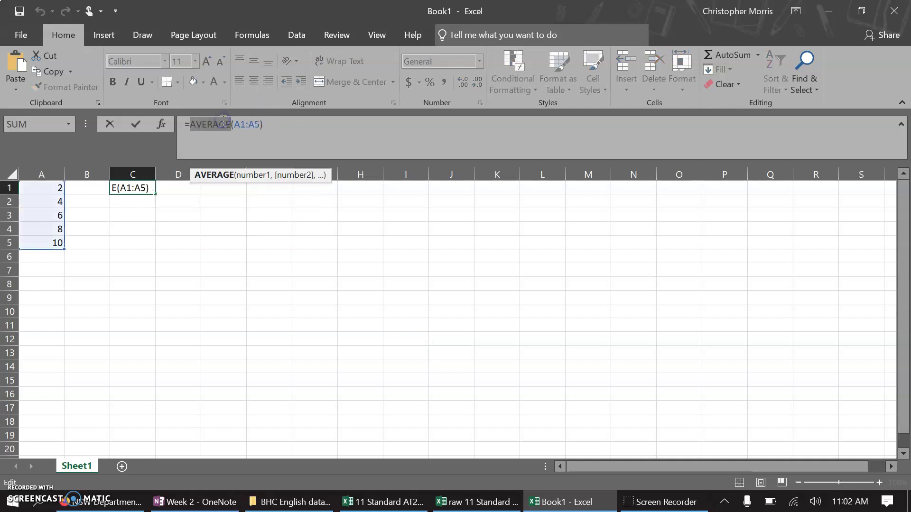
{"action": "type", "text": "stdev"}
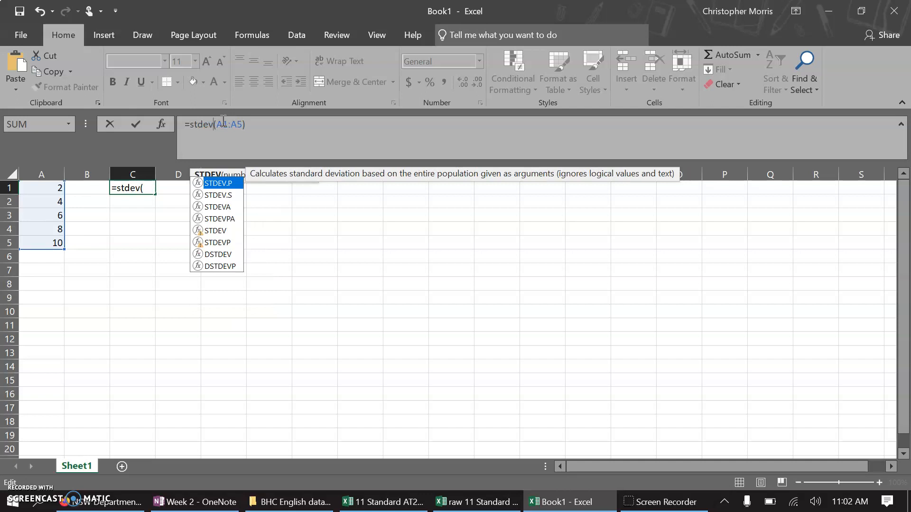
{"action": "key", "text": "Return"}
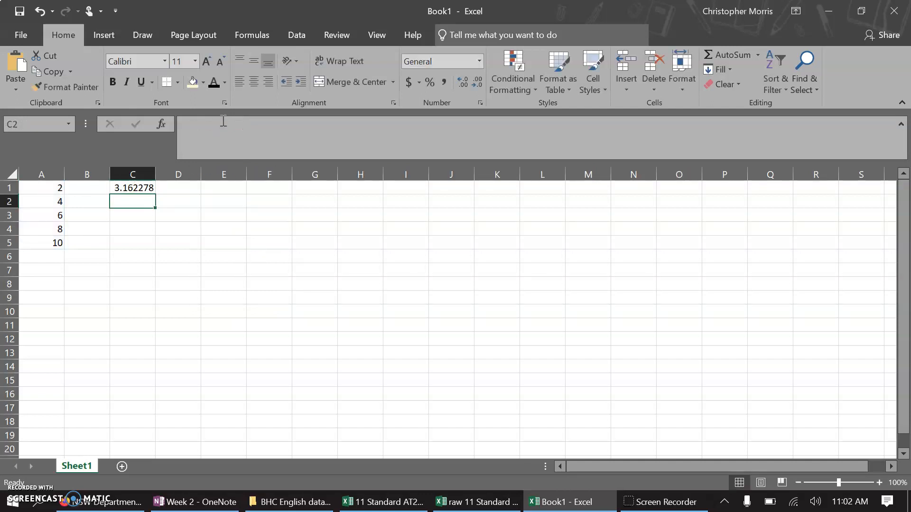
{"action": "key", "text": "Up"}
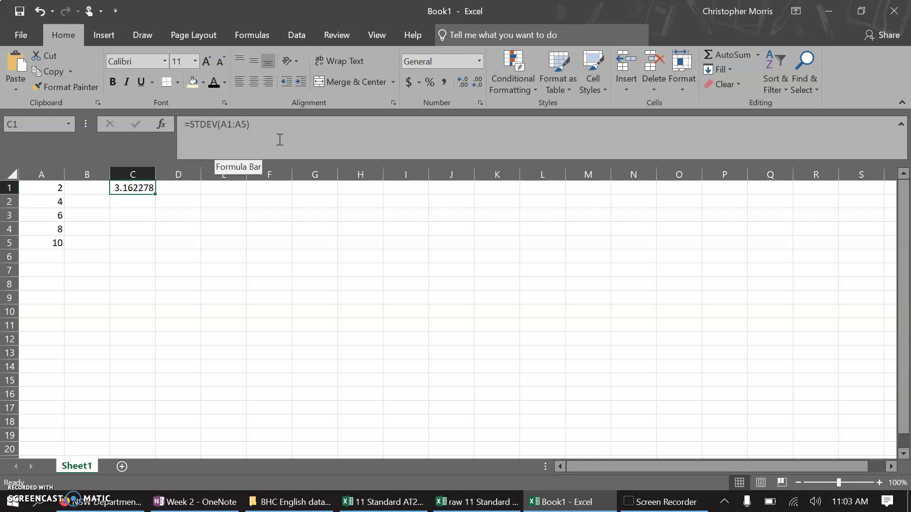
{"action": "key", "text": "Delete"}
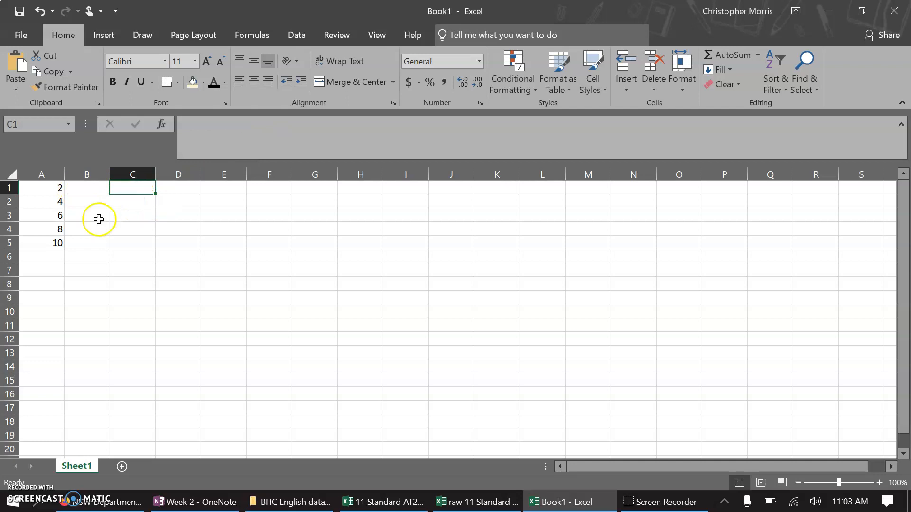
Step: Extend the number series in A1:A5 down to A12, up to the value 24
{"action": "left_click", "coordinate": [56, 241]}
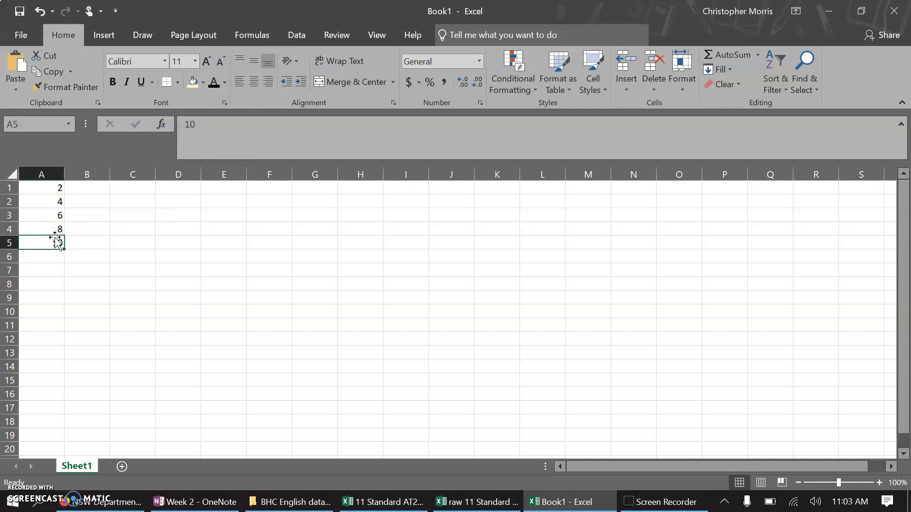
{"action": "left_click", "coordinate": [79, 212]}
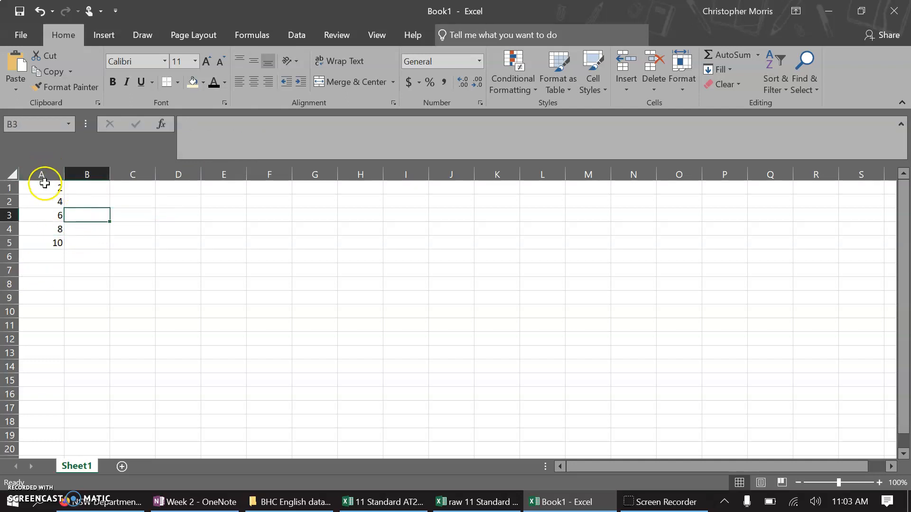
{"action": "left_click_drag", "start_coordinate": [45, 185], "coordinate": [44, 242]}
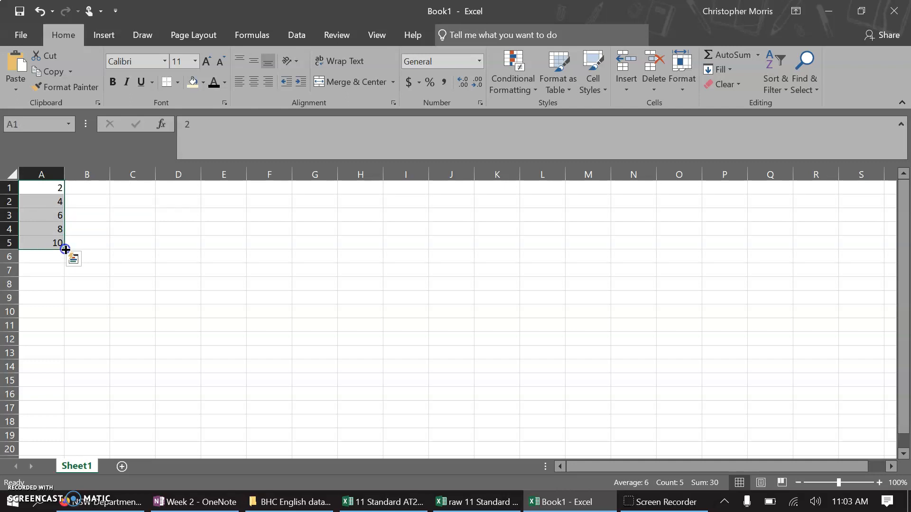
{"action": "left_click_drag", "start_coordinate": [65, 249], "coordinate": [37, 351]}
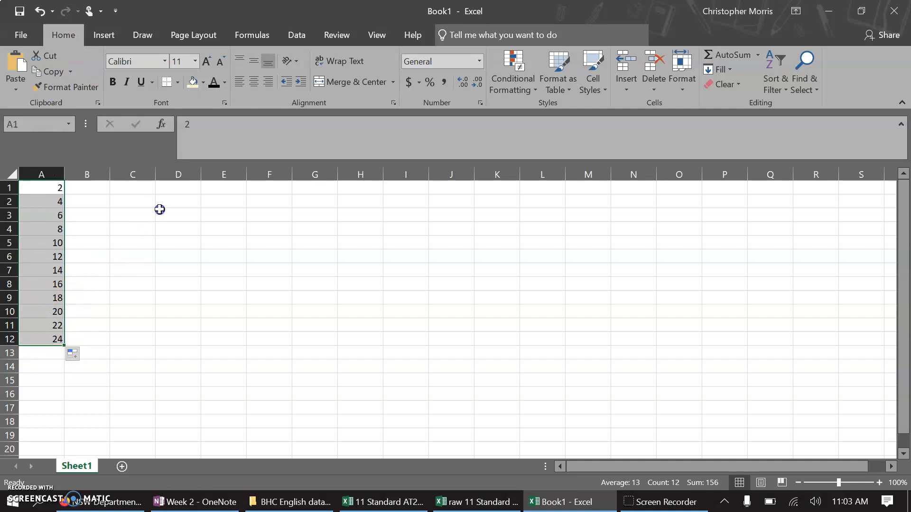
Step: Enter the formula =(a1*3) in cell C1 and fill it down to C12
{"action": "left_click", "coordinate": [143, 188]}
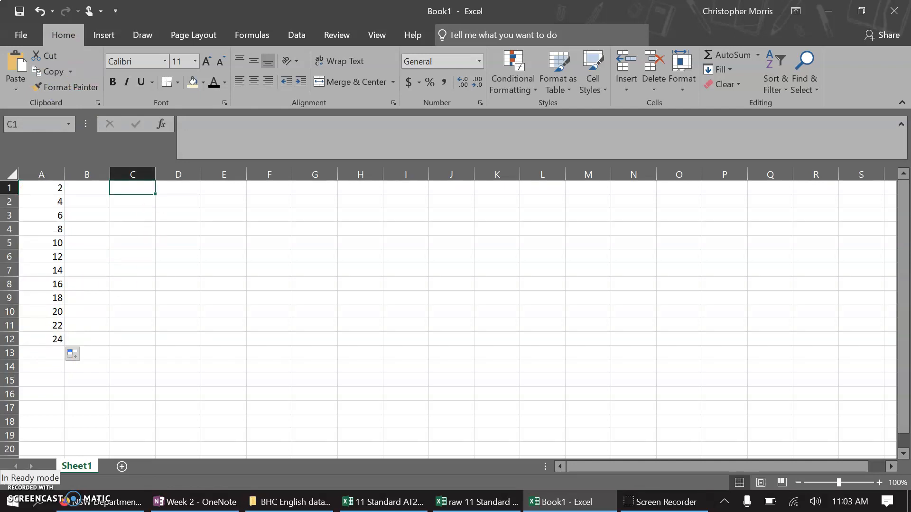
{"action": "type", "text": "=(a1"}
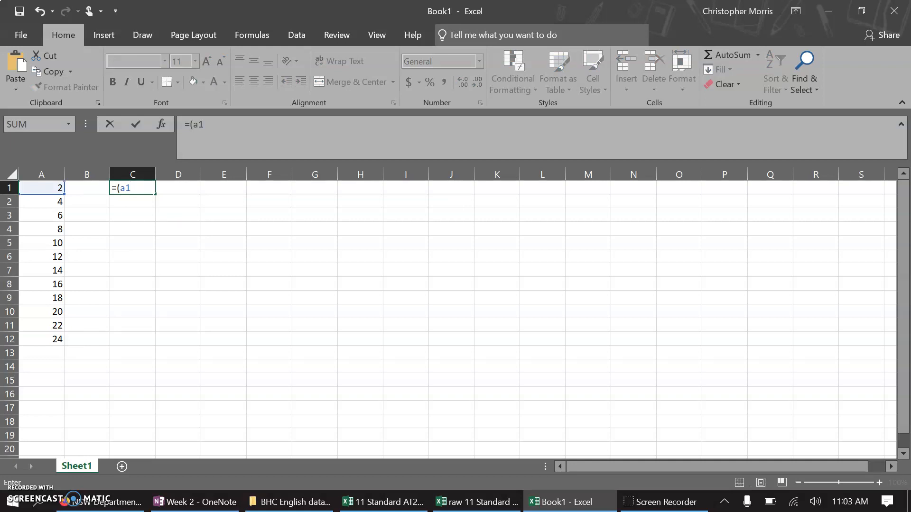
{"action": "type", "text": "*3)"}
{"action": "key", "text": "Return"}
{"action": "key", "text": "Up"}
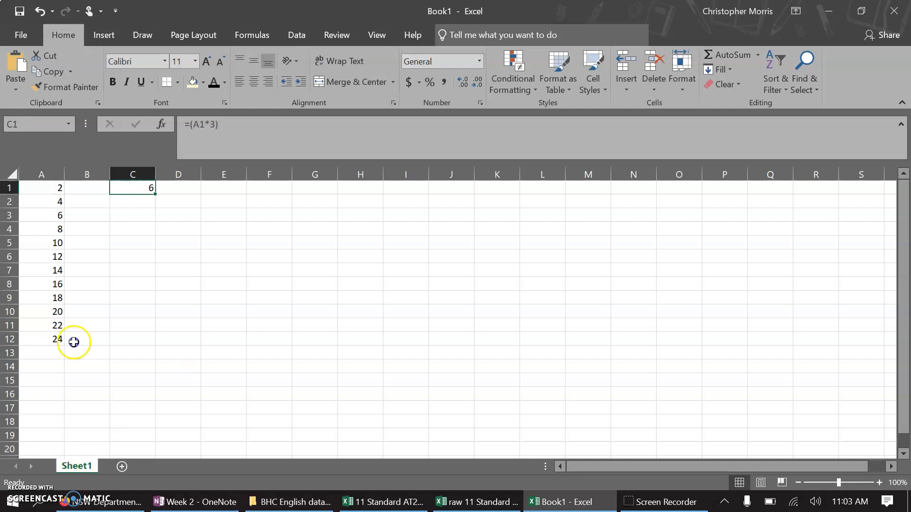
{"action": "left_click_drag", "start_coordinate": [153, 194], "coordinate": [141, 344]}
Step: Compare the formulas in C1, C2 and C3 to see which cell in column A each one references
{"action": "left_click", "coordinate": [134, 187]}
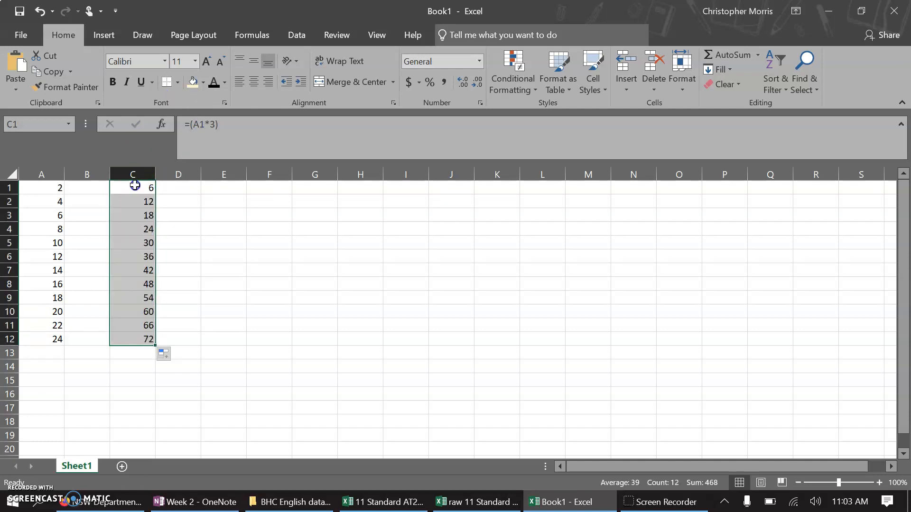
{"action": "left_click", "coordinate": [198, 126]}
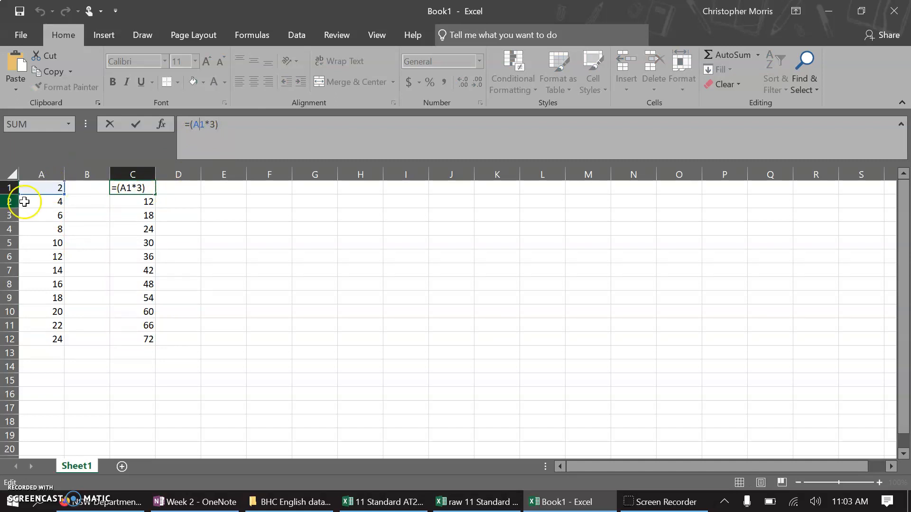
{"action": "left_click", "coordinate": [105, 197]}
{"action": "left_click", "coordinate": [133, 197]}
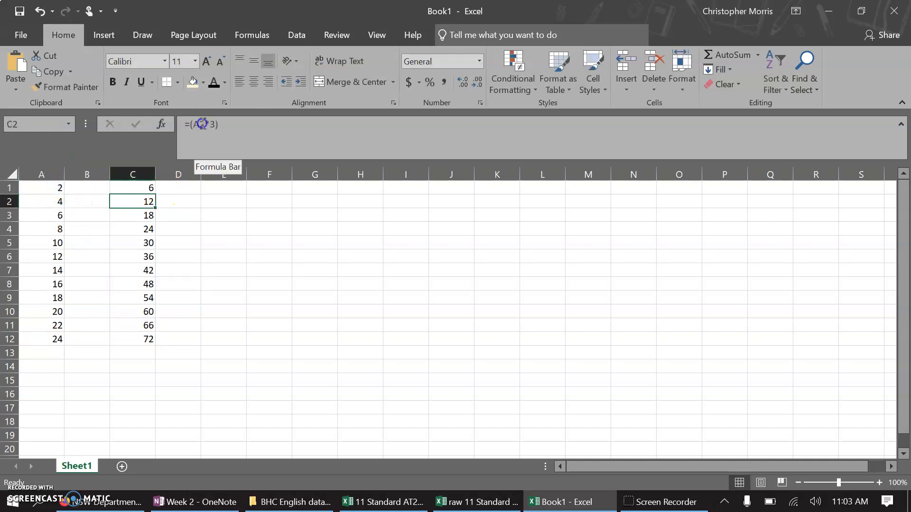
{"action": "left_click", "coordinate": [201, 115]}
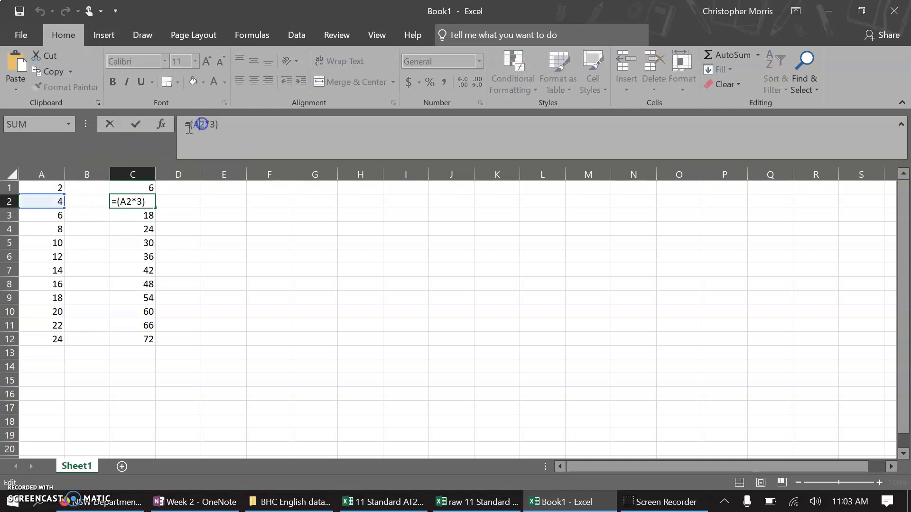
{"action": "left_click", "coordinate": [150, 212]}
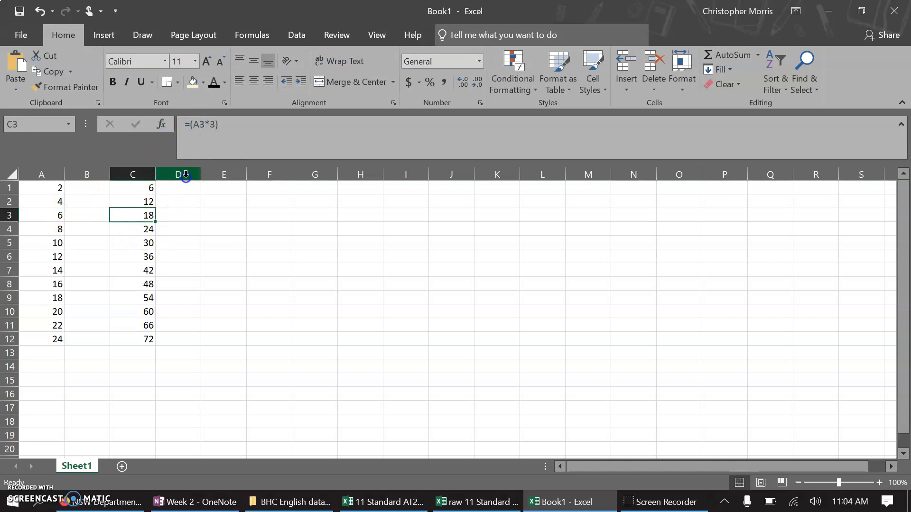
{"action": "left_click", "coordinate": [198, 122]}
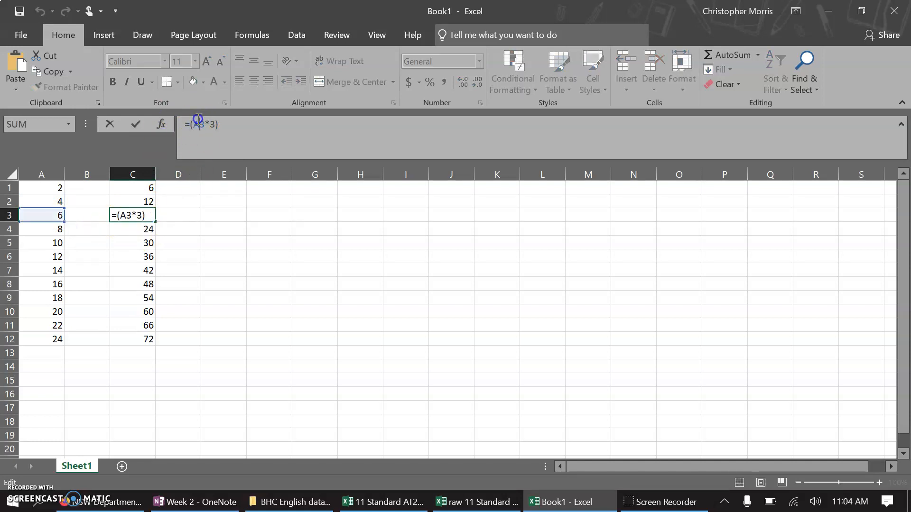
{"action": "left_click", "coordinate": [92, 215]}
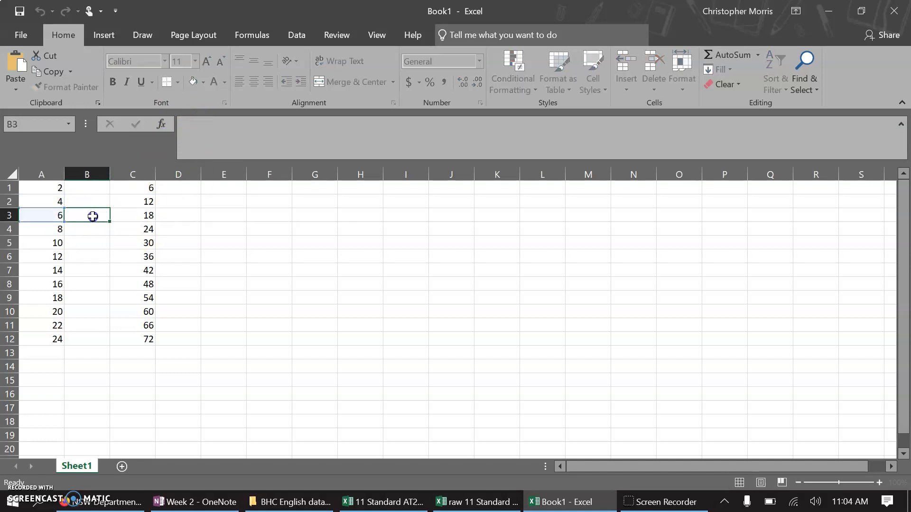
Step: Examine the filled formulas down to C12 and view the Auto Fill options for the range
{"action": "left_click", "coordinate": [133, 204]}
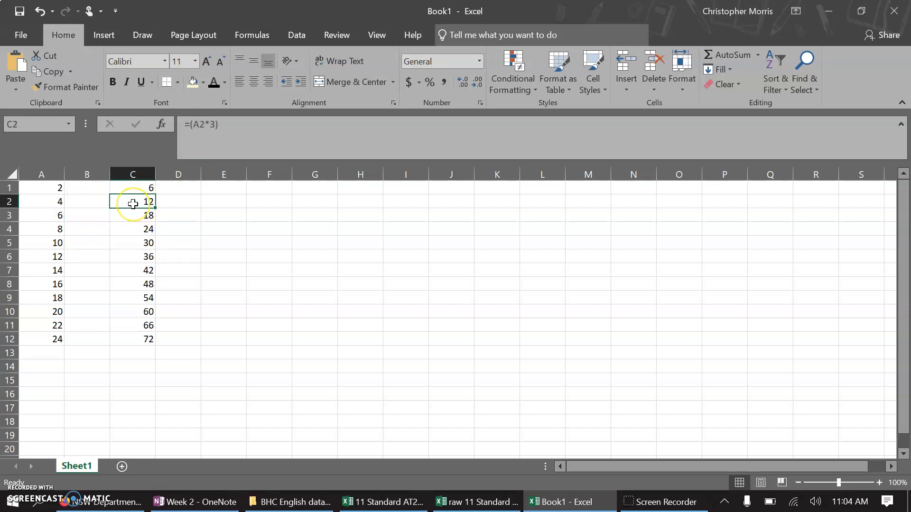
{"action": "key", "text": "Down"}
{"action": "left_click_drag", "start_coordinate": [142, 189], "coordinate": [156, 339]}
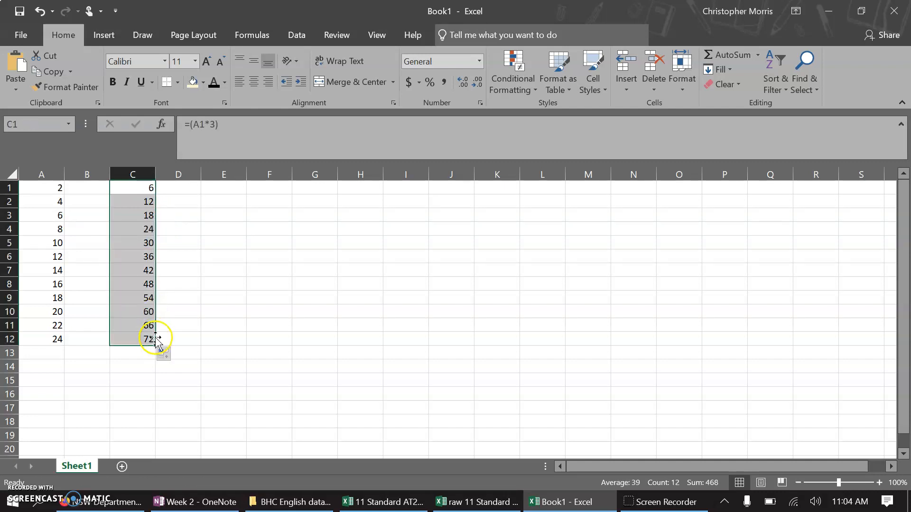
{"action": "left_click", "coordinate": [135, 338]}
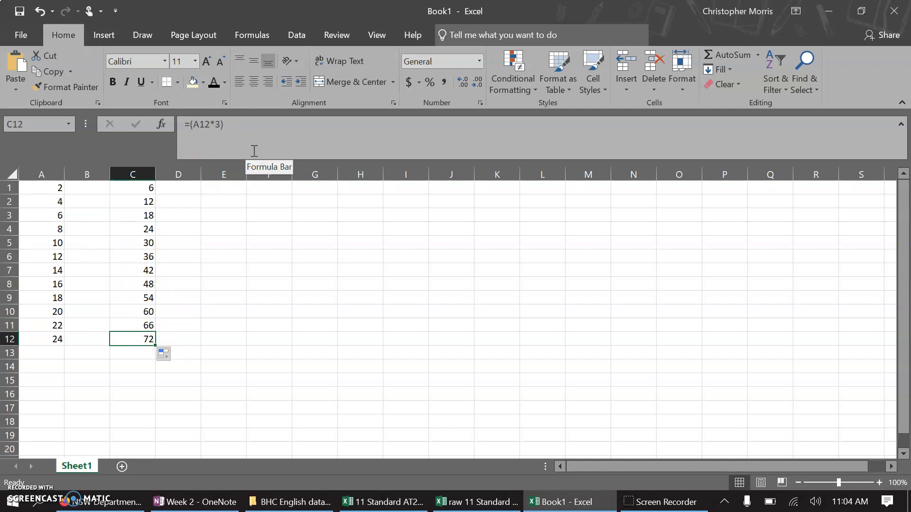
{"action": "left_click", "coordinate": [164, 354]}
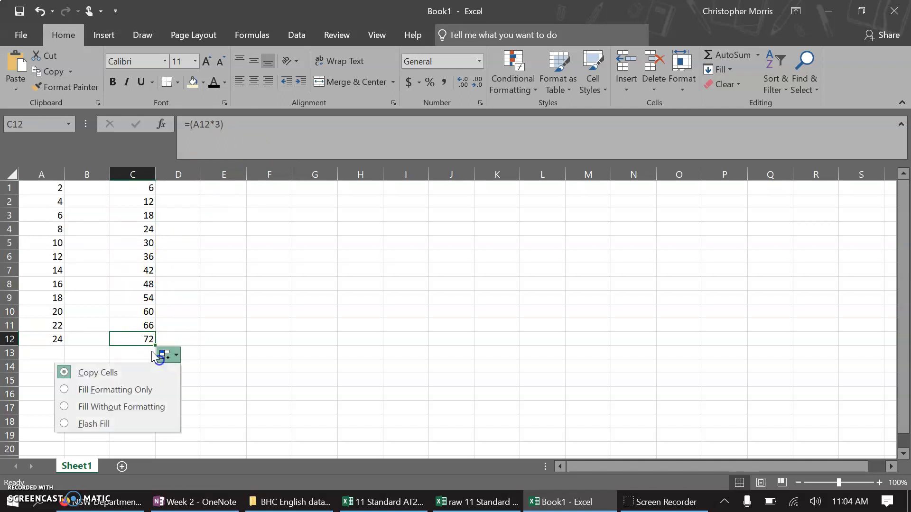
{"action": "left_click", "coordinate": [224, 296]}
Step: Clear the filled formulas from C2 to C12, leaving only the one in C1
{"action": "left_click_drag", "start_coordinate": [127, 341], "coordinate": [129, 205]}
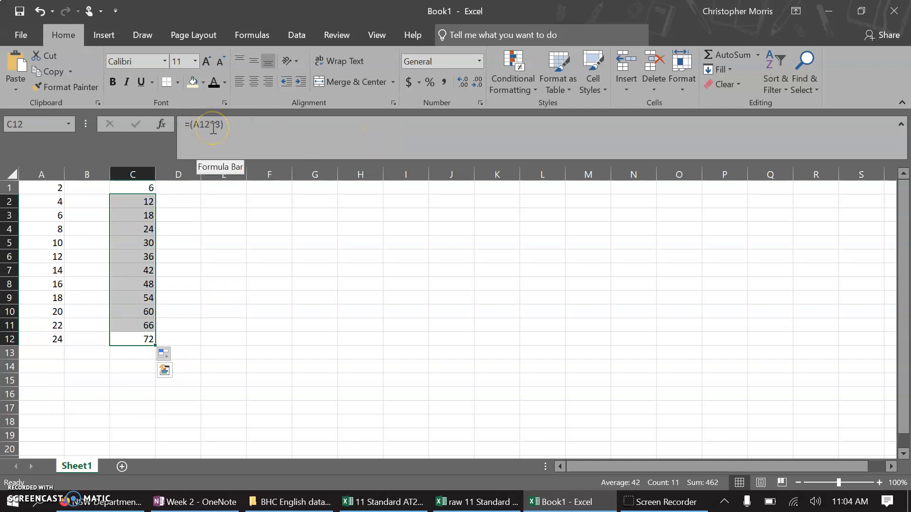
{"action": "key", "text": "Delete"}
Step: Extend C1's formula to =(A1*3)+(a2/3) and fill it down to C12
{"action": "left_click", "coordinate": [142, 188]}
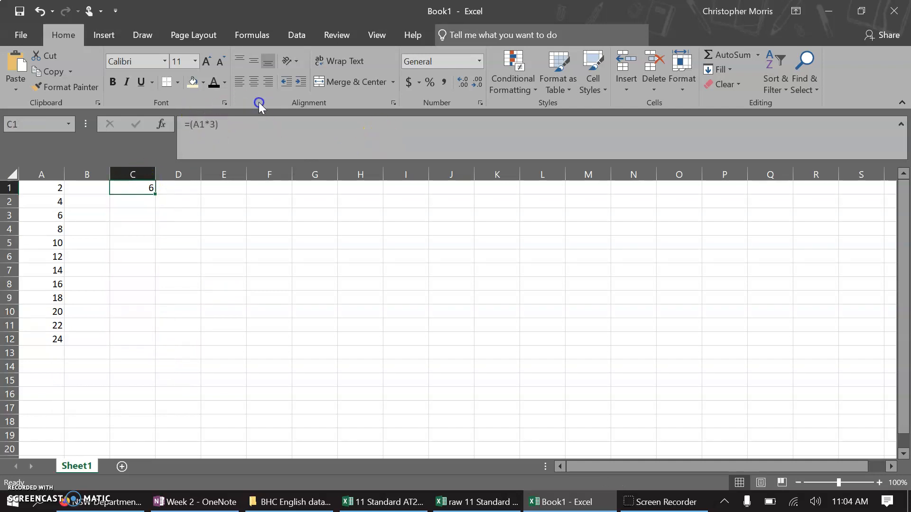
{"action": "left_click", "coordinate": [222, 124]}
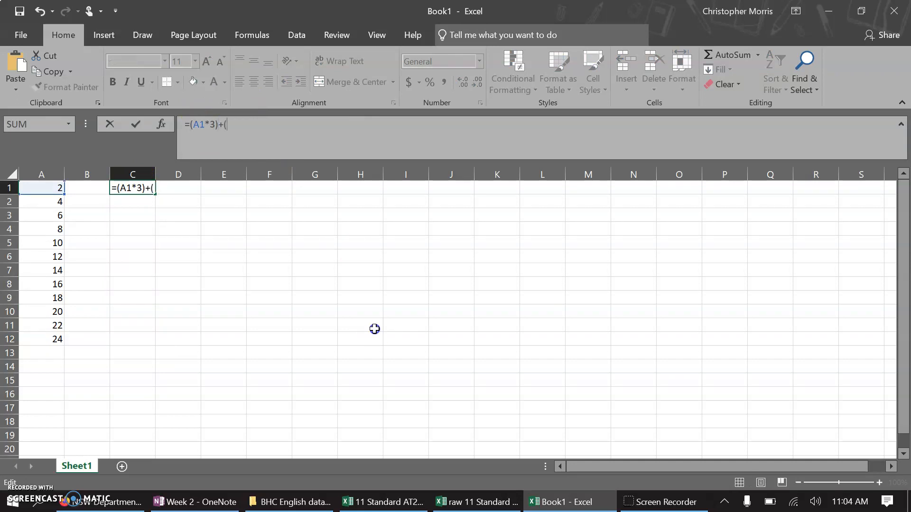
{"action": "type", "text": "+(a2/3"}
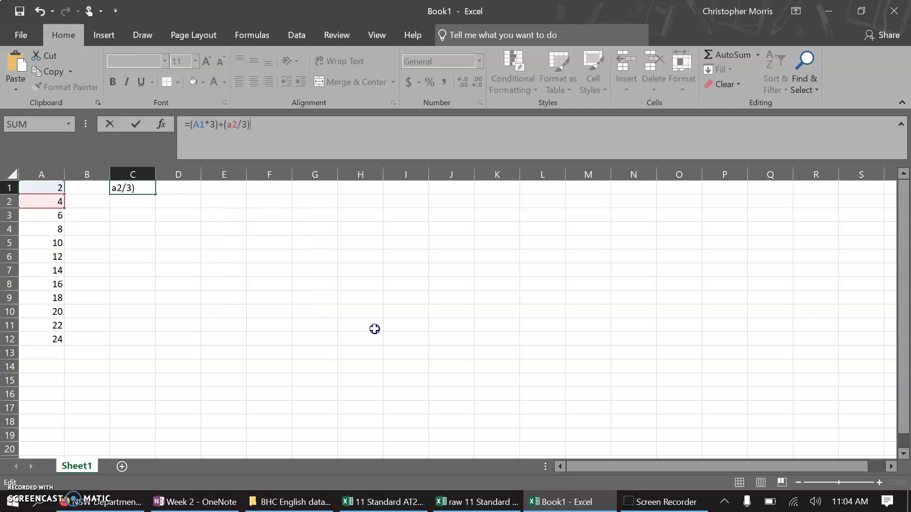
{"action": "key", "text": "Return"}
{"action": "left_click", "coordinate": [125, 187]}
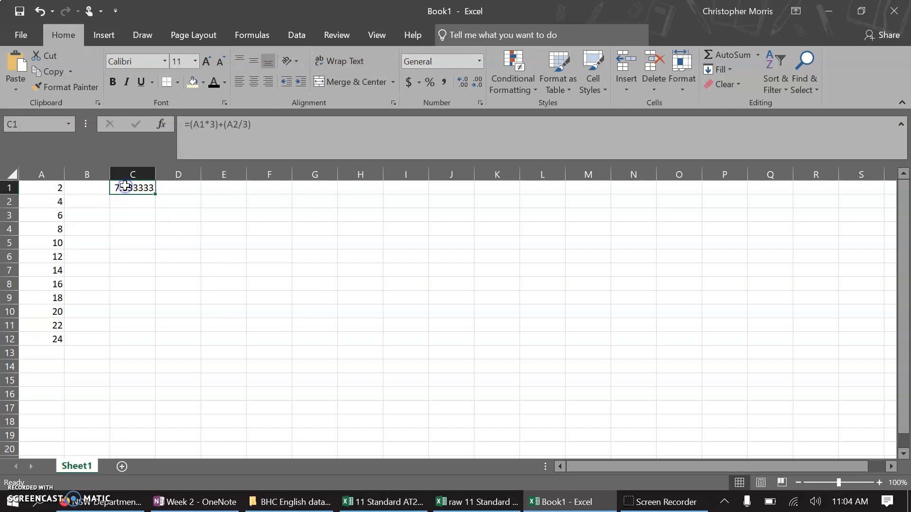
{"action": "left_click_drag", "start_coordinate": [156, 194], "coordinate": [152, 343]}
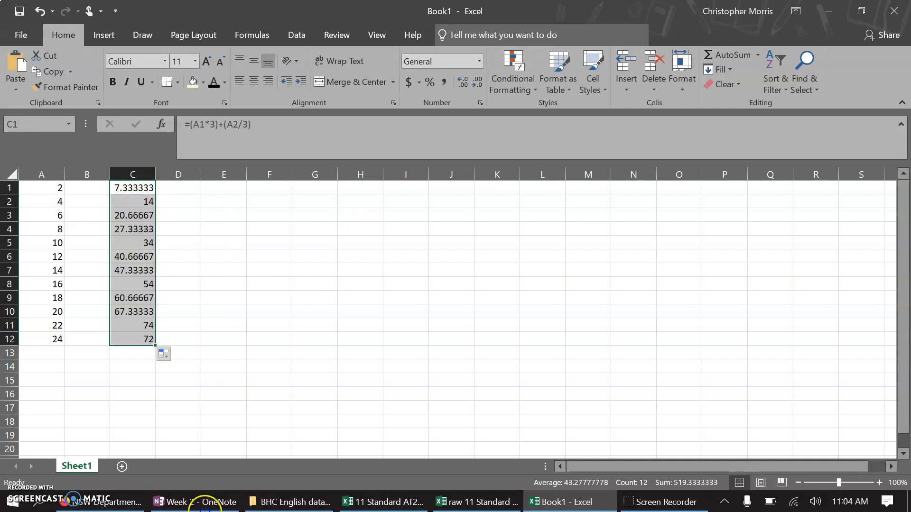
Step: Switch to the raw 11 Standard AT2 marks workbook, showing the Full Cohort sheet
{"action": "mouse_move", "coordinate": [180, 509]}
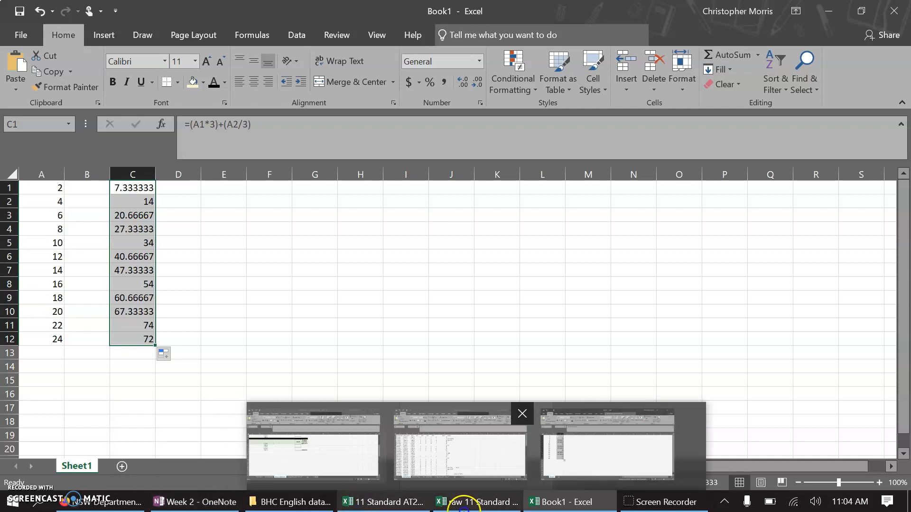
{"action": "left_click", "coordinate": [372, 505]}
{"action": "left_click", "coordinate": [439, 504]}
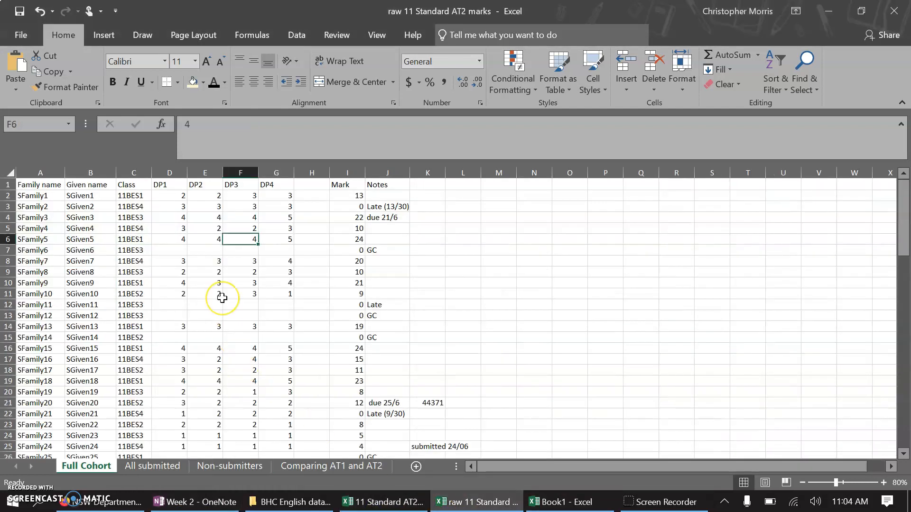
Step: Apply the Green - Yellow - Red Color Scale conditional formatting to all students' marks in the DP1 to DP4 columns
{"action": "left_click", "coordinate": [171, 198]}
{"action": "left_click_drag", "start_coordinate": [172, 197], "coordinate": [279, 427]}
{"action": "scroll", "coordinate": [332, 253], "scroll_direction": "up", "scroll_amount": 20}
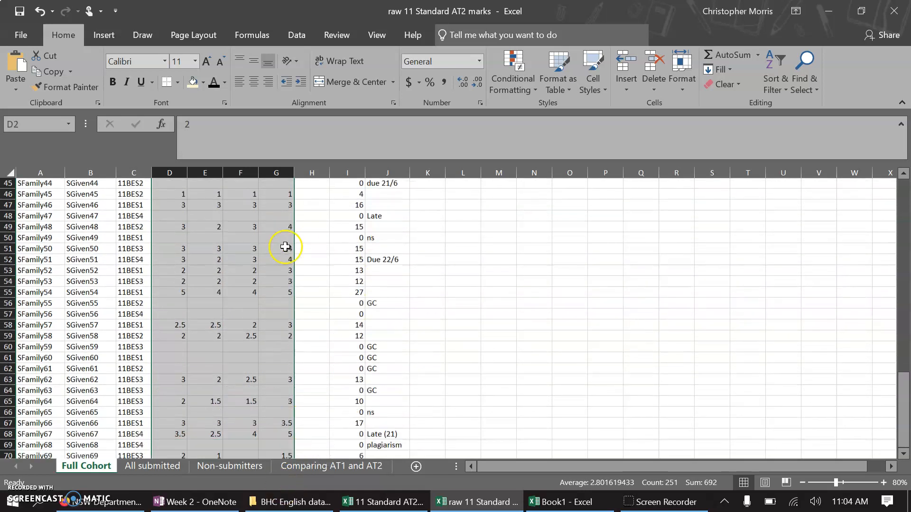
{"action": "left_click", "coordinate": [533, 59]}
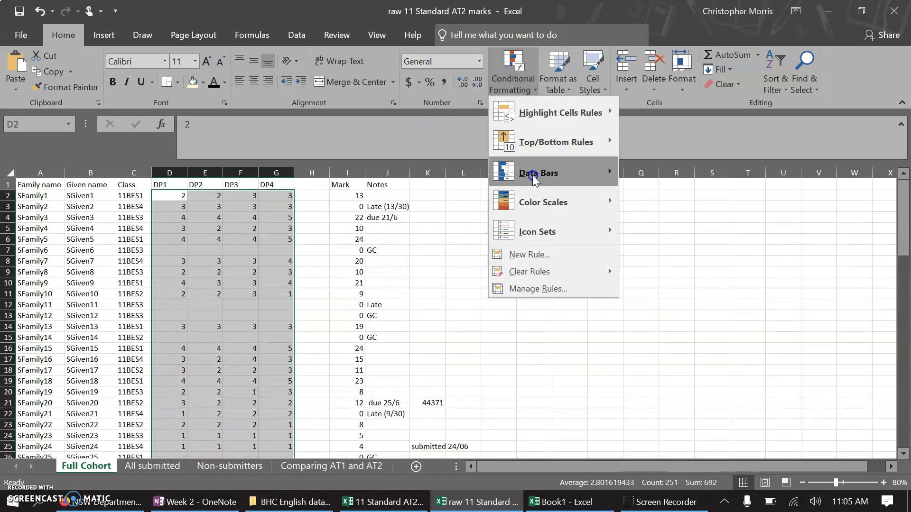
{"action": "mouse_move", "coordinate": [542, 201]}
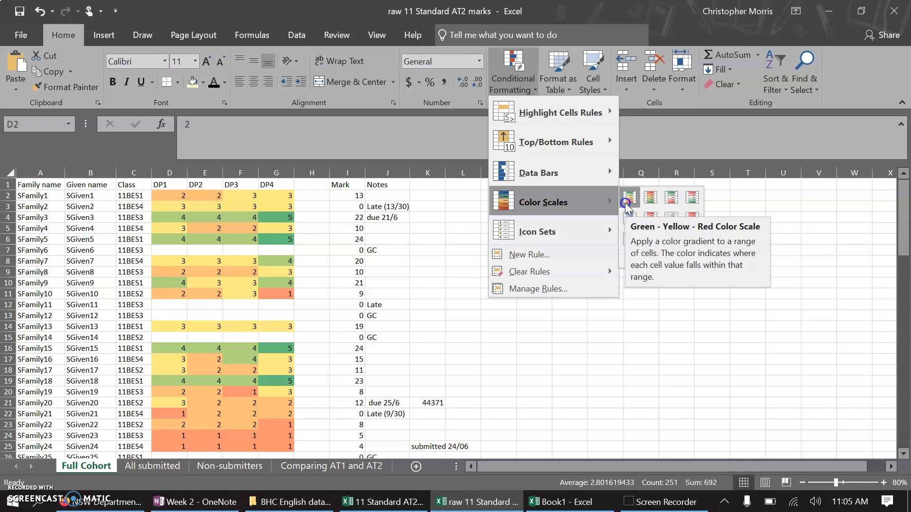
{"action": "left_click", "coordinate": [626, 201]}
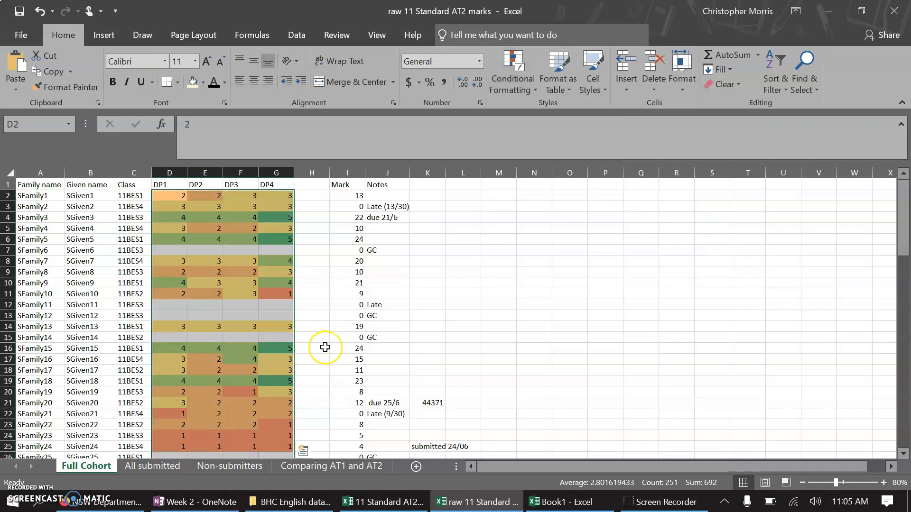
Step: Enter an AVERAGE formula in I88, below the Mark column, covering the students' marks from I2 downward
{"action": "scroll", "coordinate": [325, 347], "scroll_direction": "down", "scroll_amount": 4}
{"action": "scroll", "coordinate": [325, 347], "scroll_direction": "down", "scroll_amount": 6}
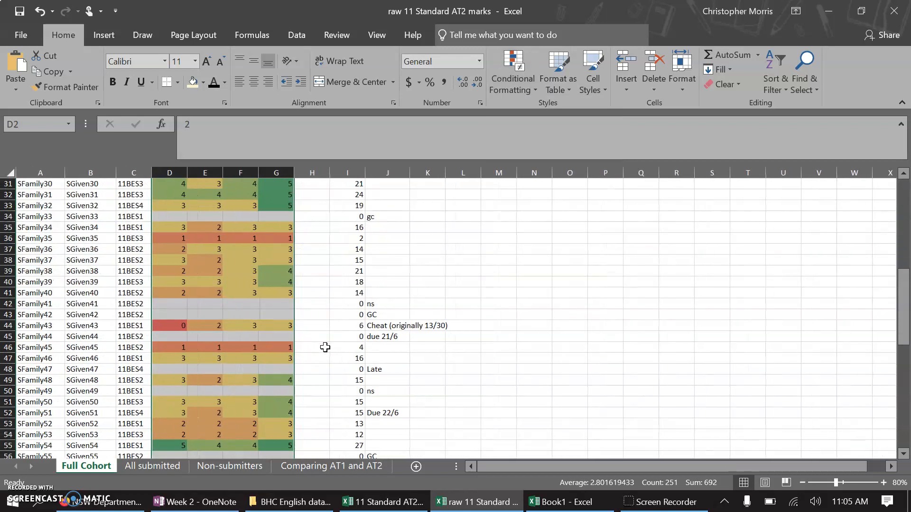
{"action": "scroll", "coordinate": [325, 347], "scroll_direction": "down", "scroll_amount": 20}
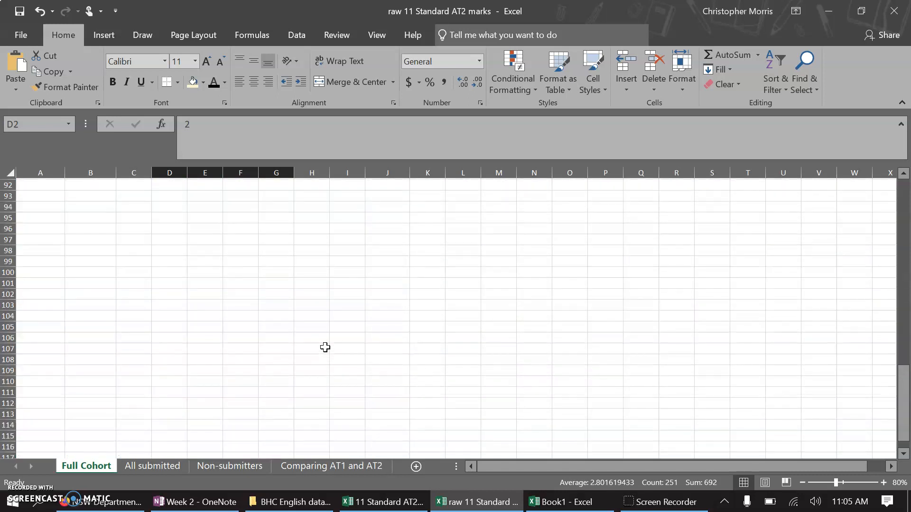
{"action": "scroll", "coordinate": [325, 347], "scroll_direction": "up", "scroll_amount": 5}
{"action": "left_click", "coordinate": [349, 281]}
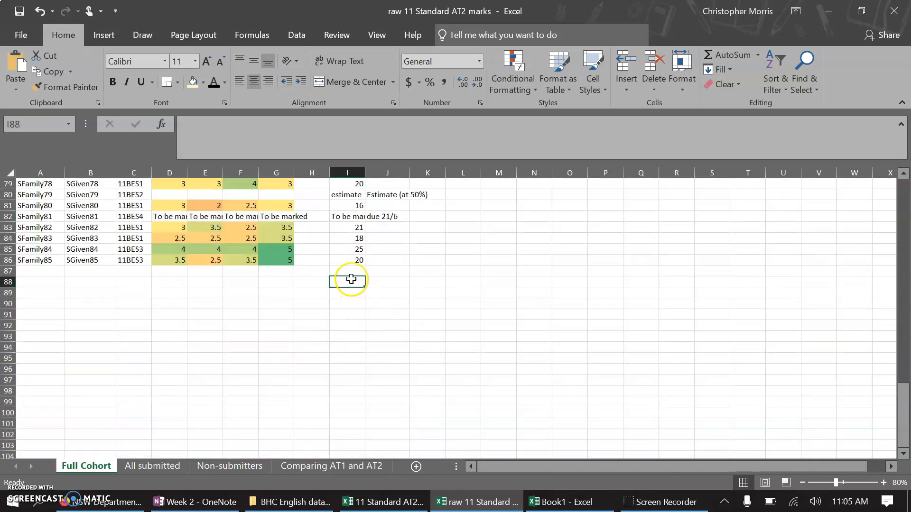
{"action": "type", "text": "="}
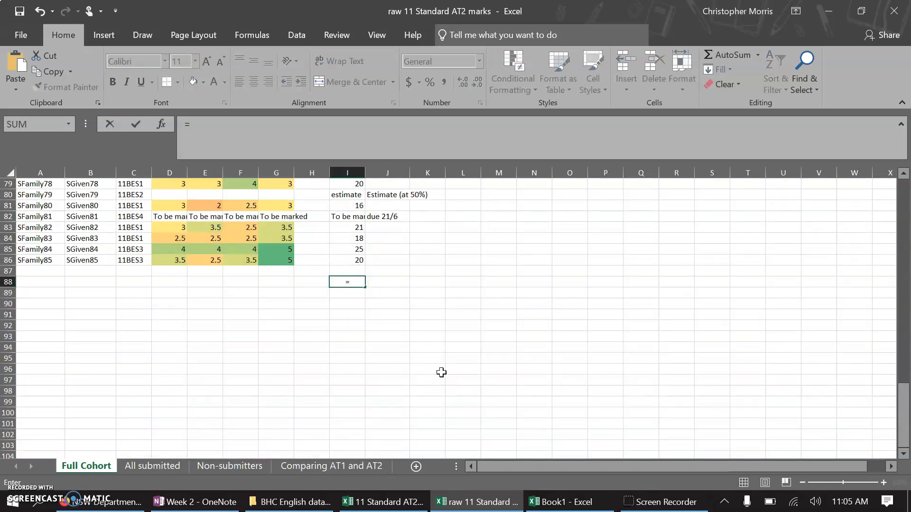
{"action": "type", "text": "average"}
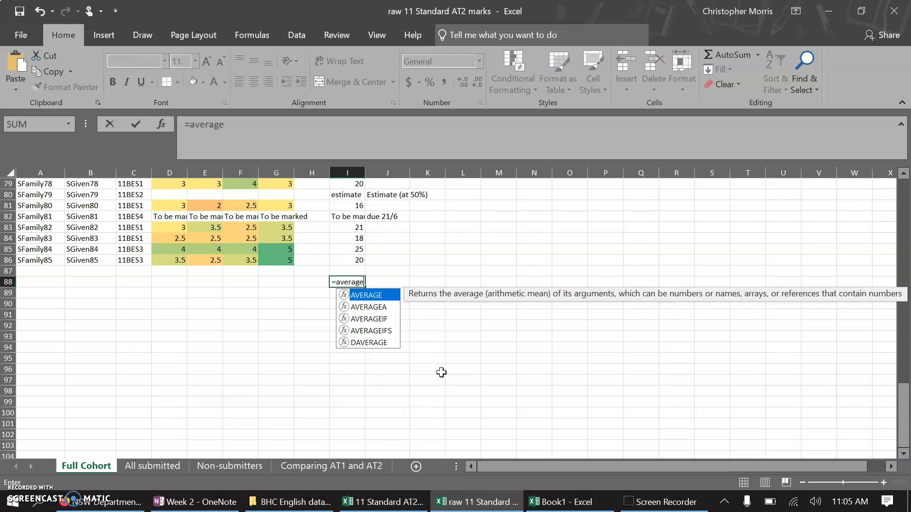
{"action": "type", "text": "("}
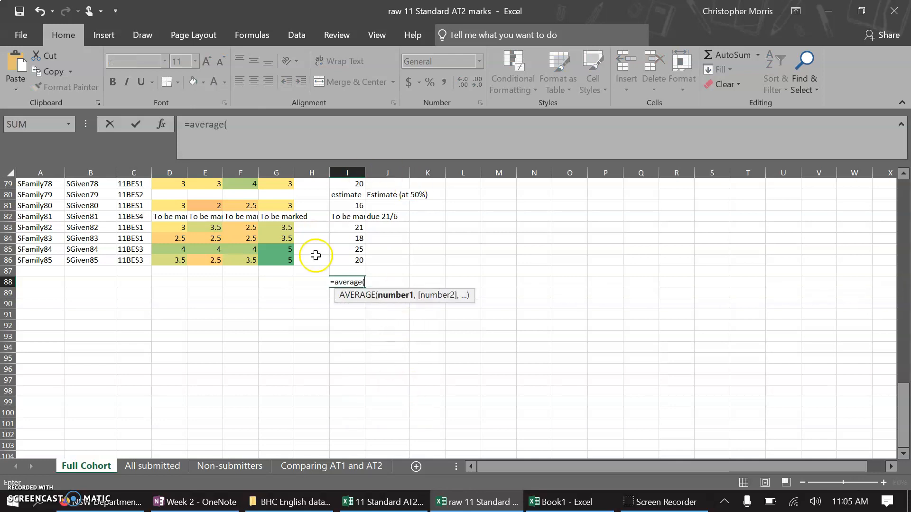
{"action": "scroll", "coordinate": [315, 256], "scroll_direction": "up", "scroll_amount": 20}
{"action": "left_click", "coordinate": [344, 198]}
{"action": "left_click_drag", "start_coordinate": [344, 197], "coordinate": [339, 429]}
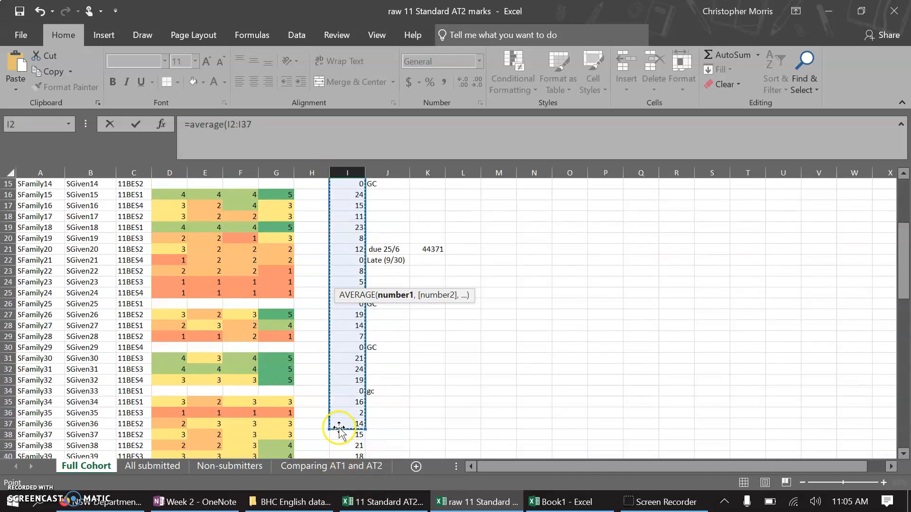